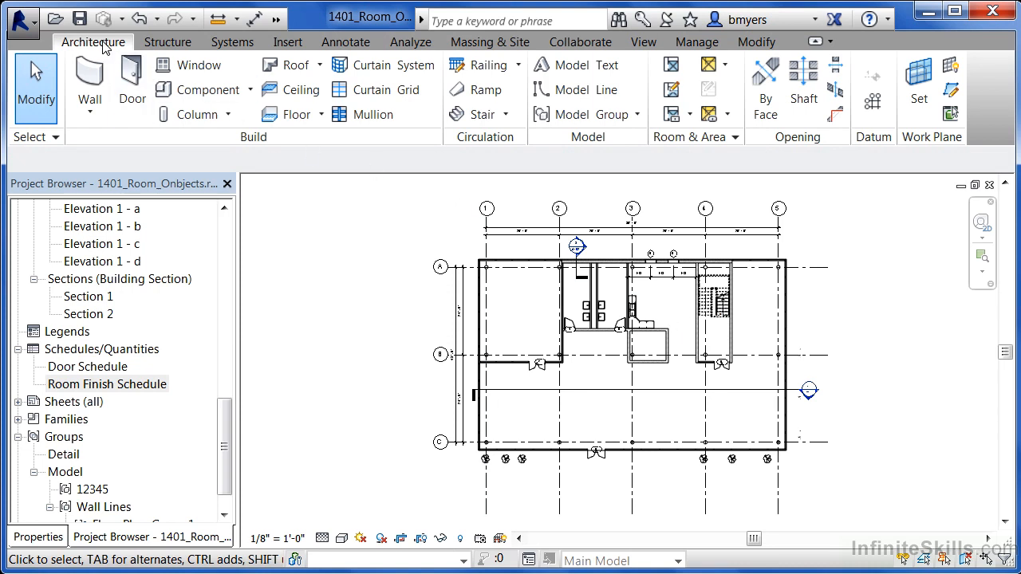
Place tagged rooms in the small enclosure by grid B-3 and in the large open area of Level 1
left_click(671, 68)
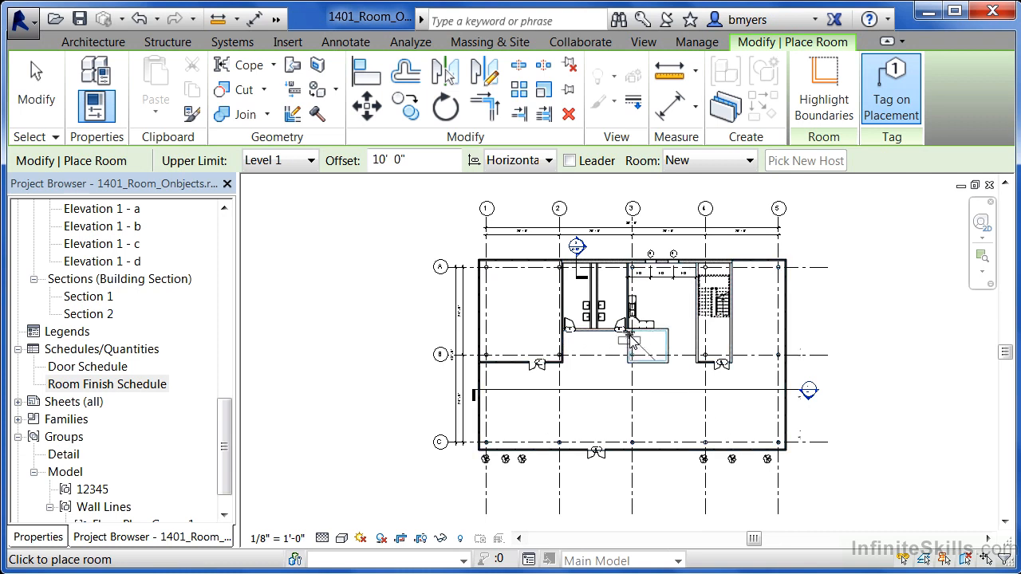
scroll(647, 349, "up", 2)
scroll(651, 344, "up", 1)
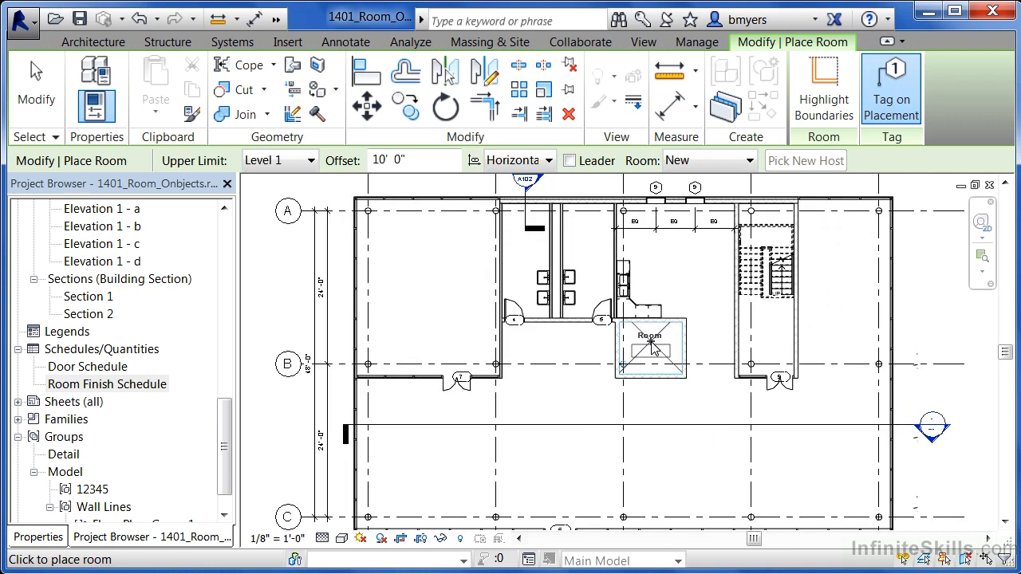
left_click(651, 344)
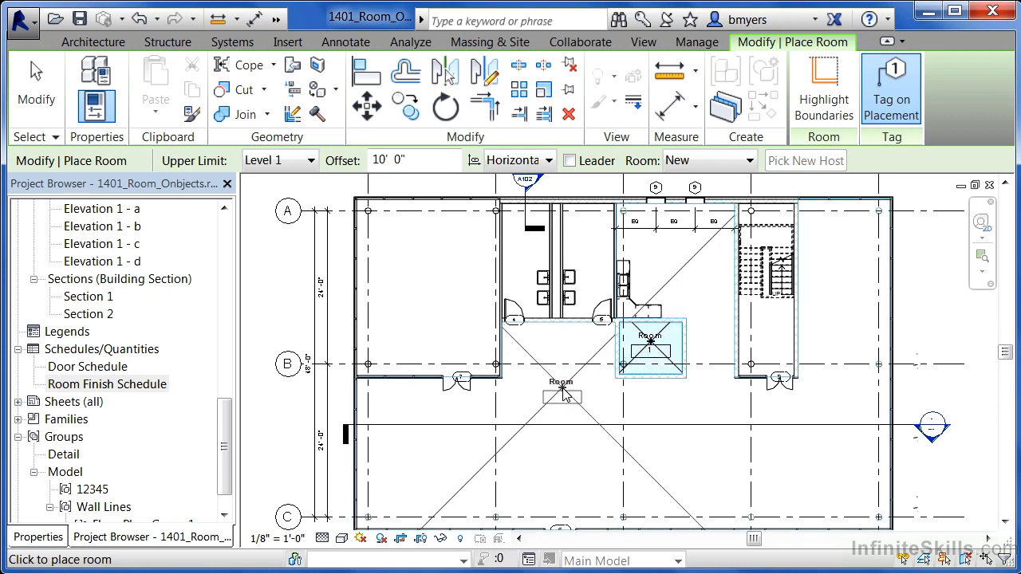
left_click(563, 397)
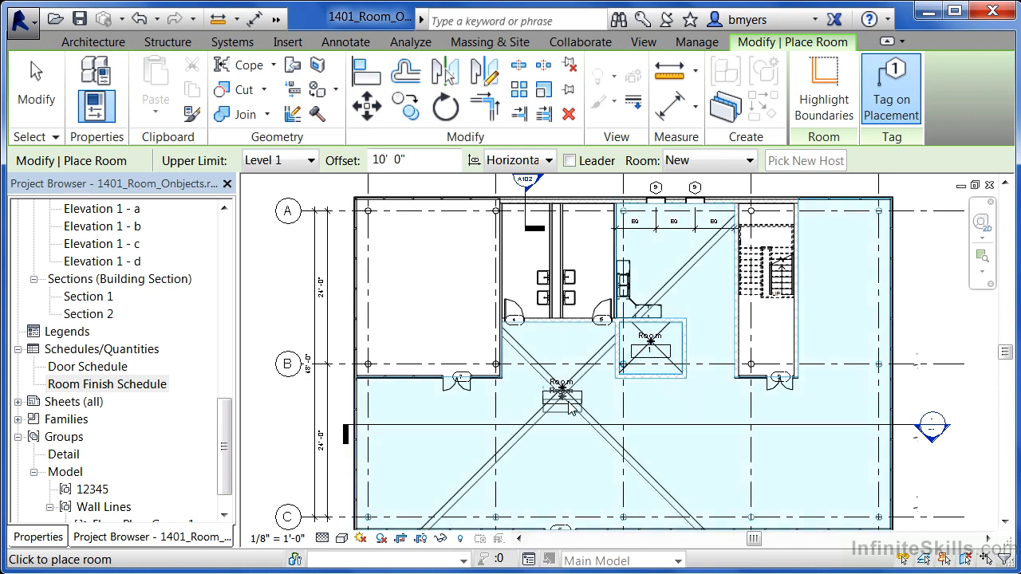
key("Escape")
key("Escape")
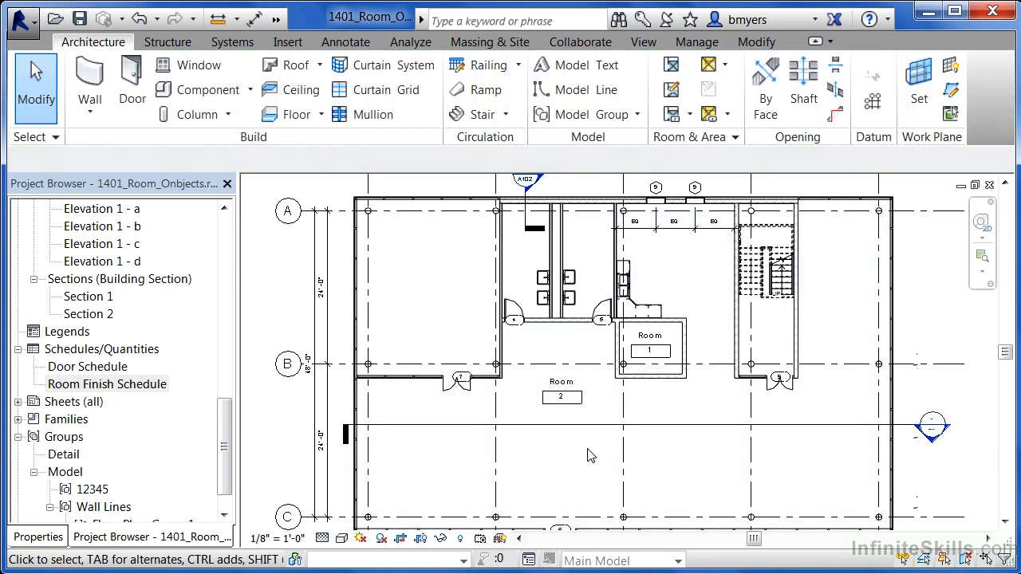
Rename the room in the small enclosure by grid B-3 as ELEV through its tag
scroll(630, 375, "up", 4)
scroll(594, 409, "up", 1)
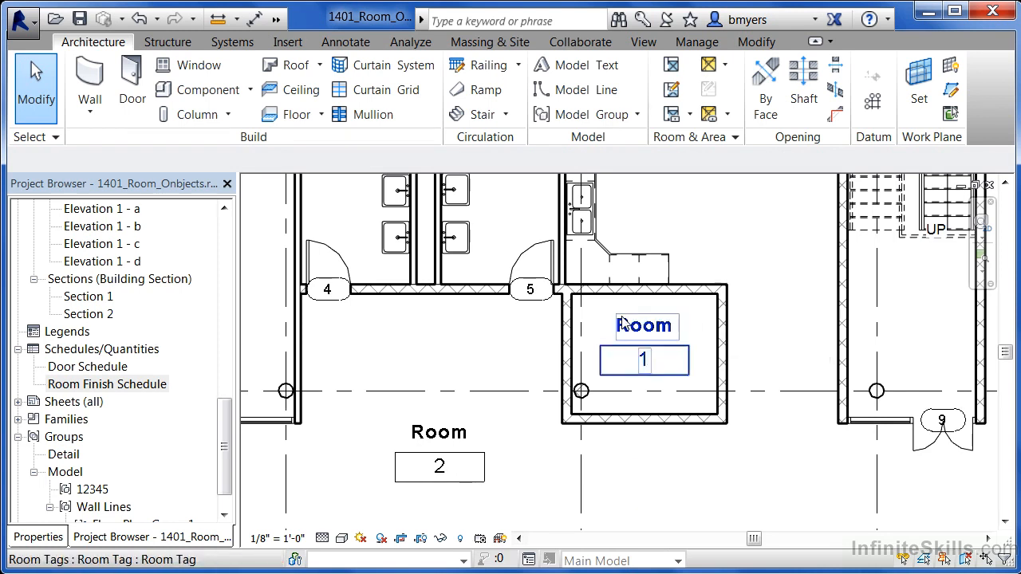
left_click(652, 340)
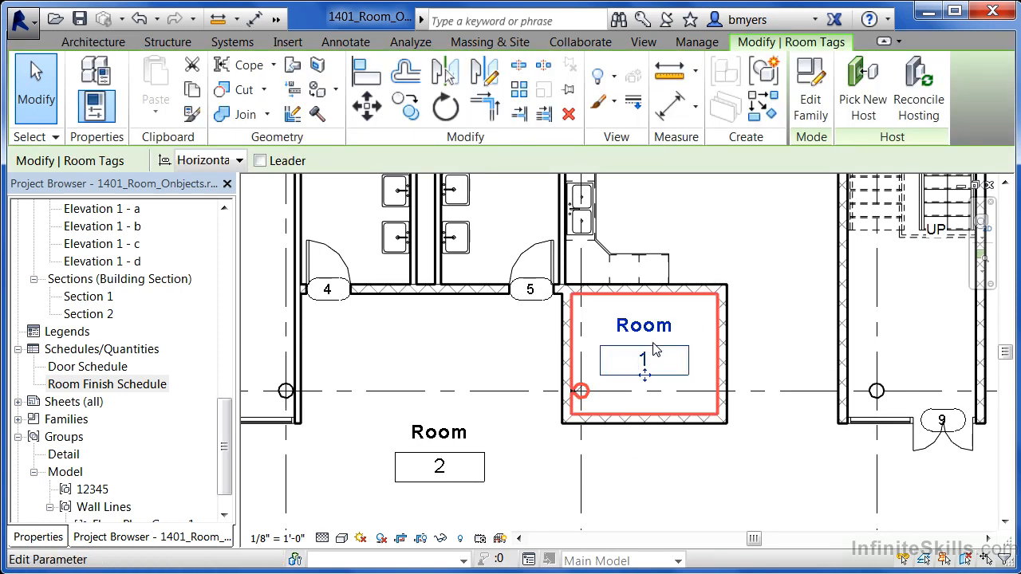
left_click(646, 327)
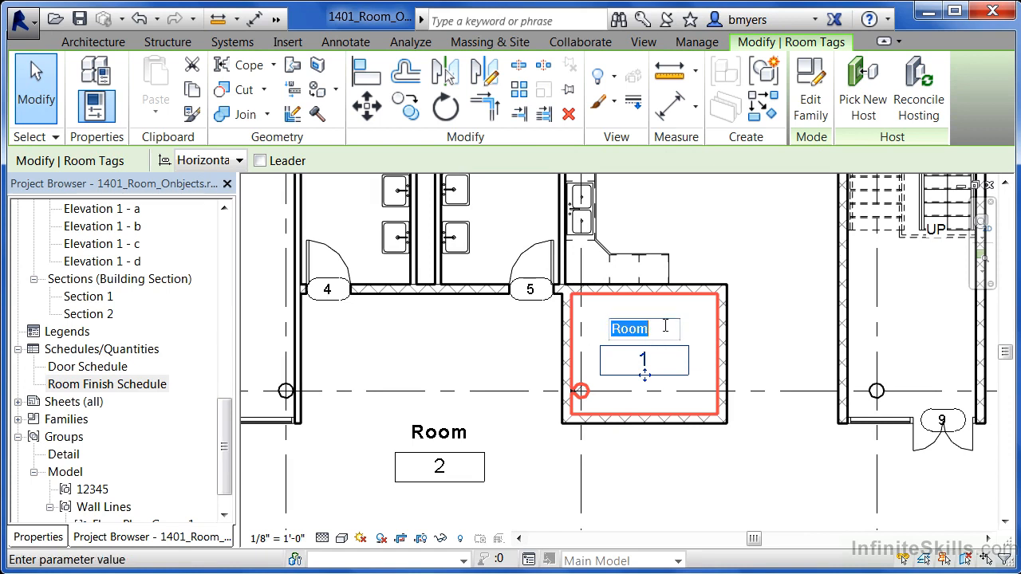
type("ELEV")
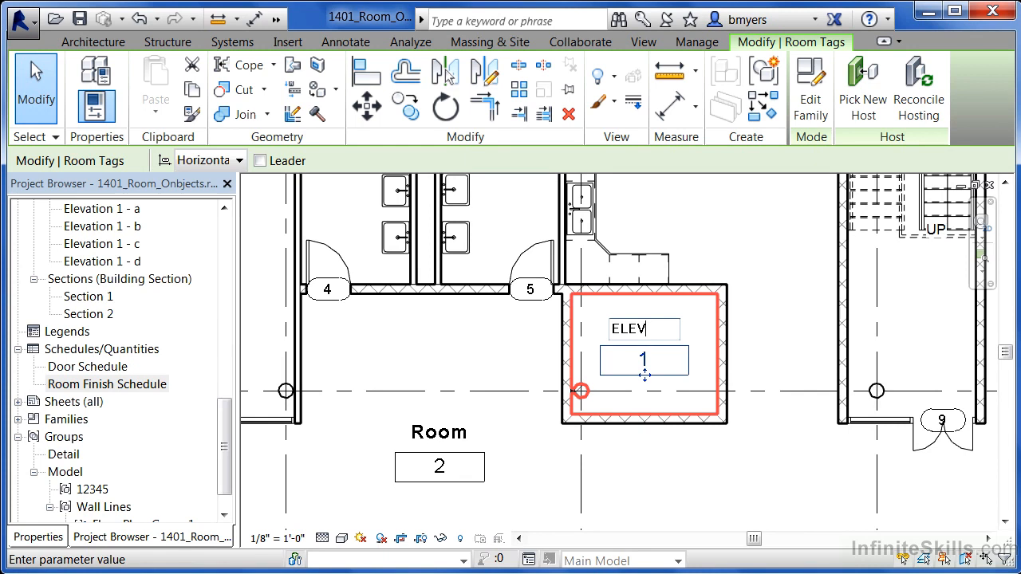
left_click(615, 437)
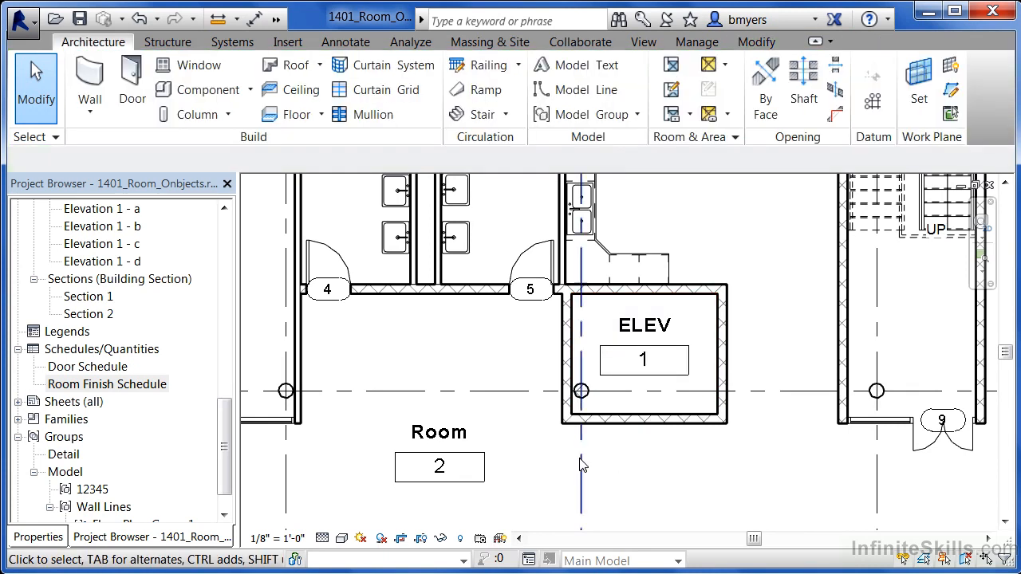
Rename the large open area's room as Entry through its tag
left_click(441, 436)
left_click(441, 434)
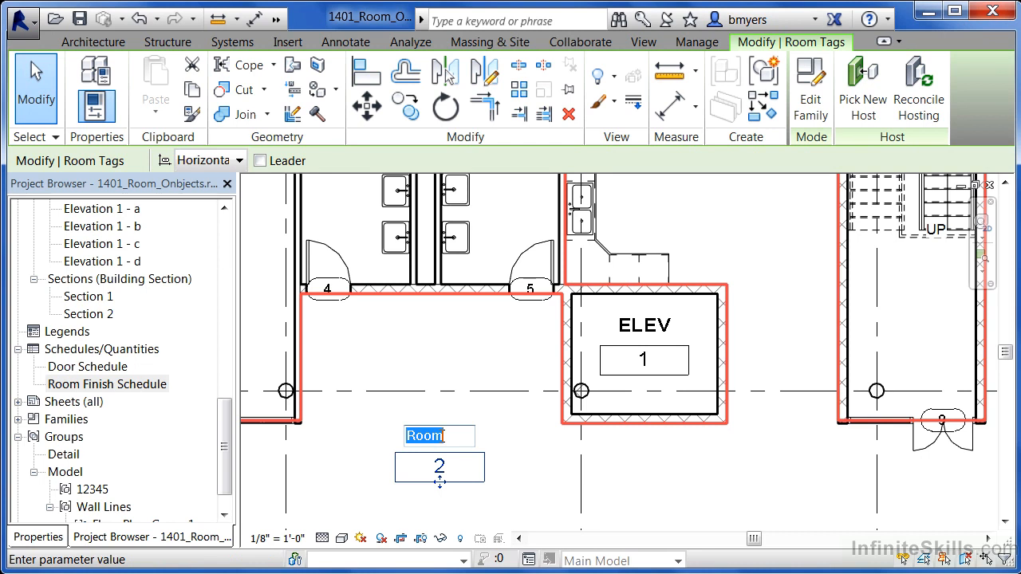
type("Entry")
left_click(509, 414)
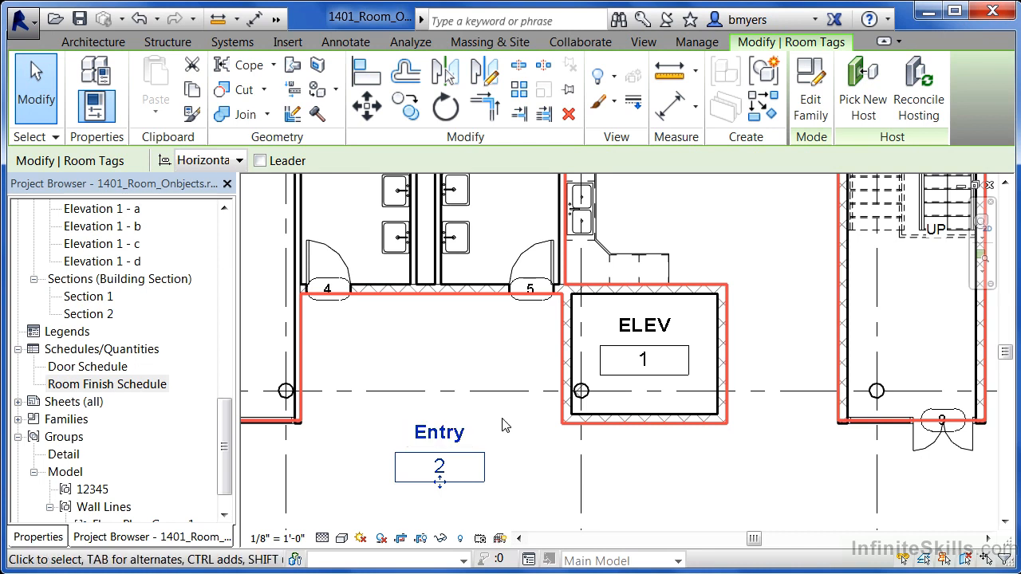
key("Escape")
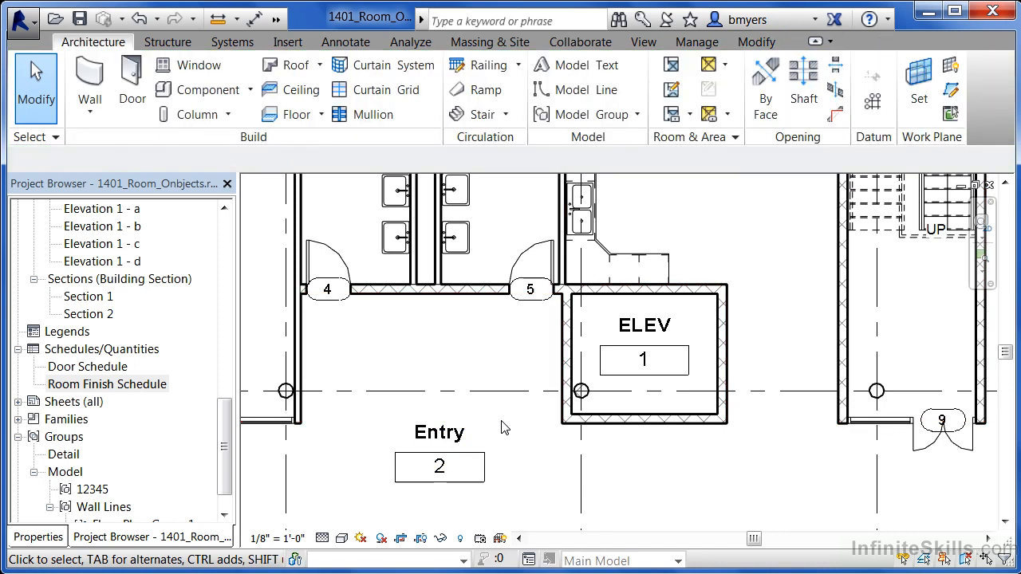
left_click(440, 471)
left_click(440, 470)
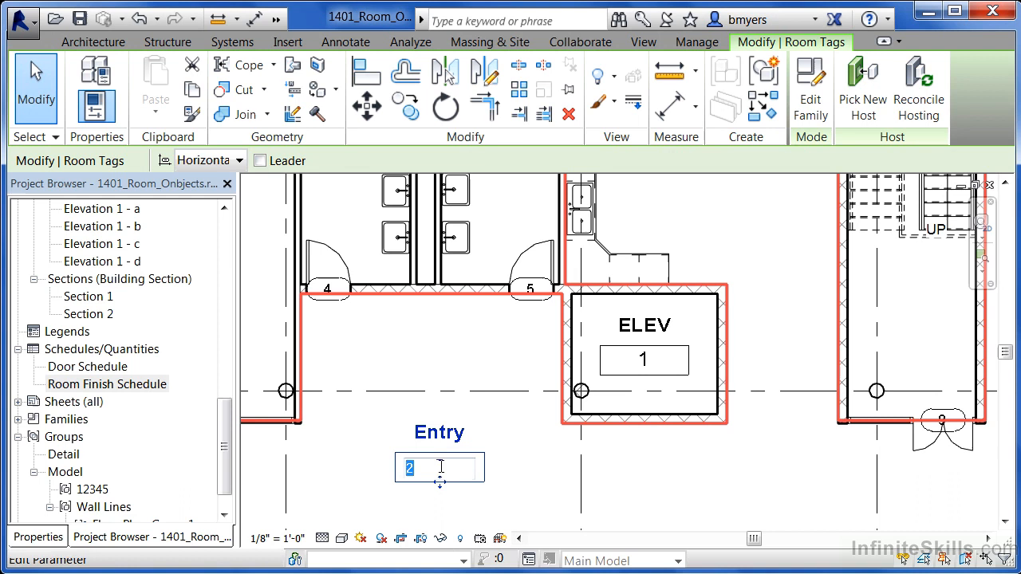
left_click(534, 467)
scroll(532, 417, "down", 3)
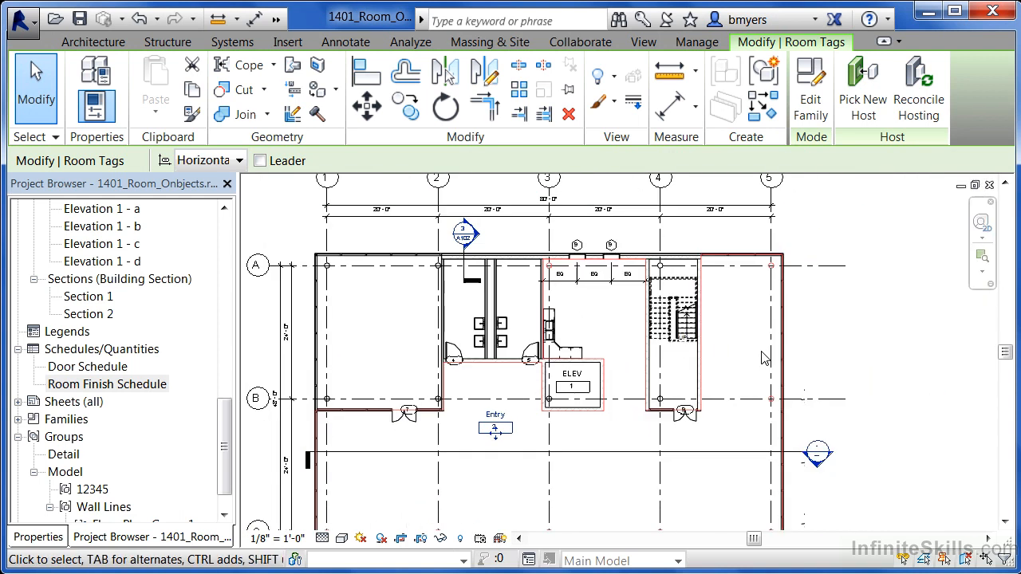
left_click(810, 357)
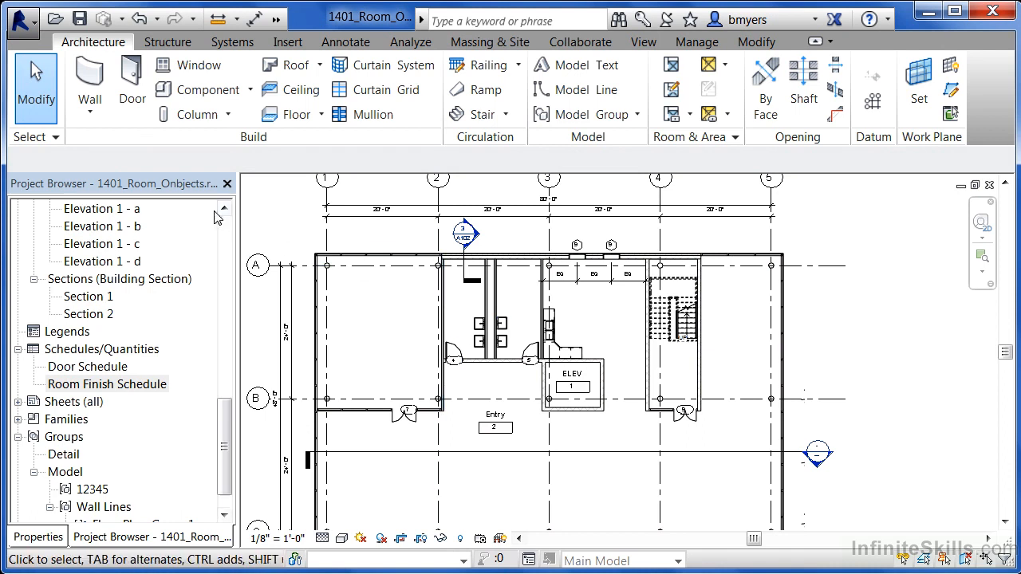
Open the Room Finish Schedule and insert five data rows for unplaced rooms
double_click(94, 386)
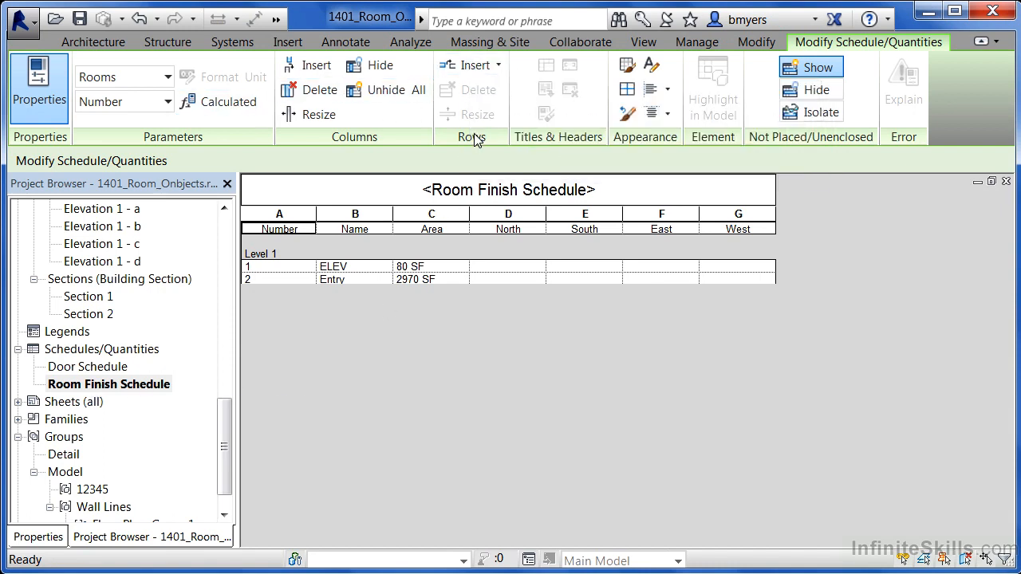
left_click(472, 65)
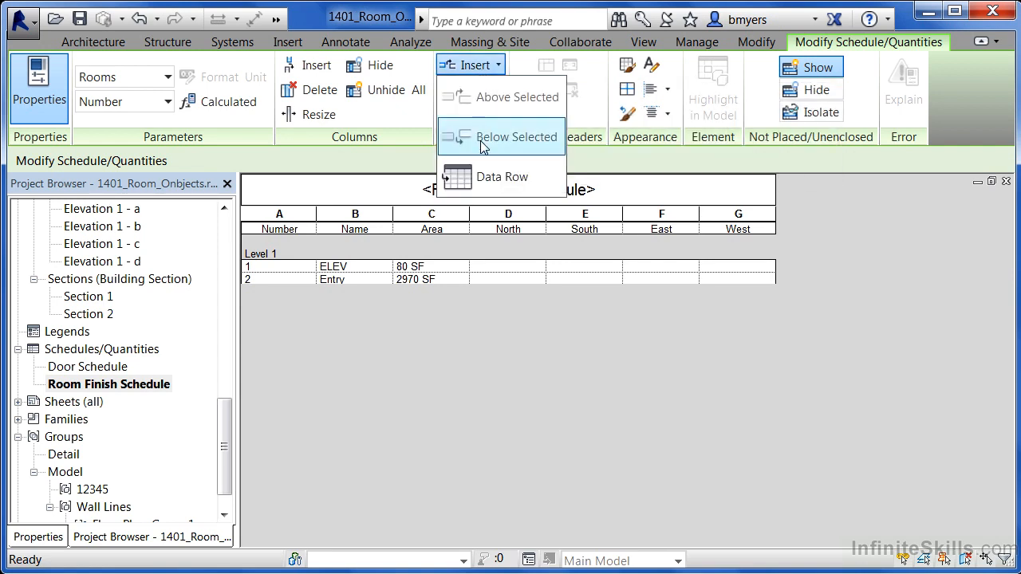
left_click(484, 177)
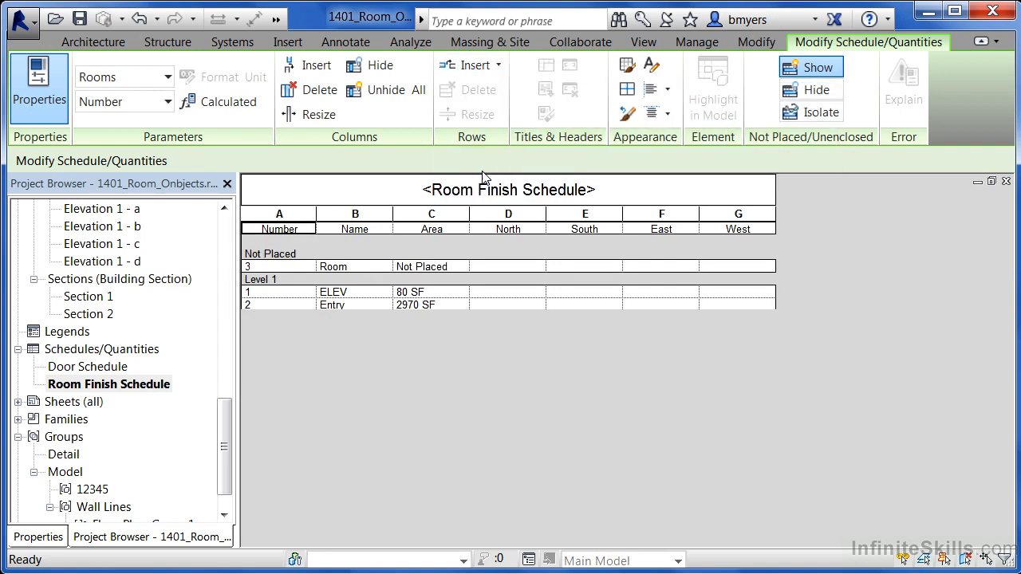
left_click(470, 65)
left_click(477, 180)
left_click(474, 67)
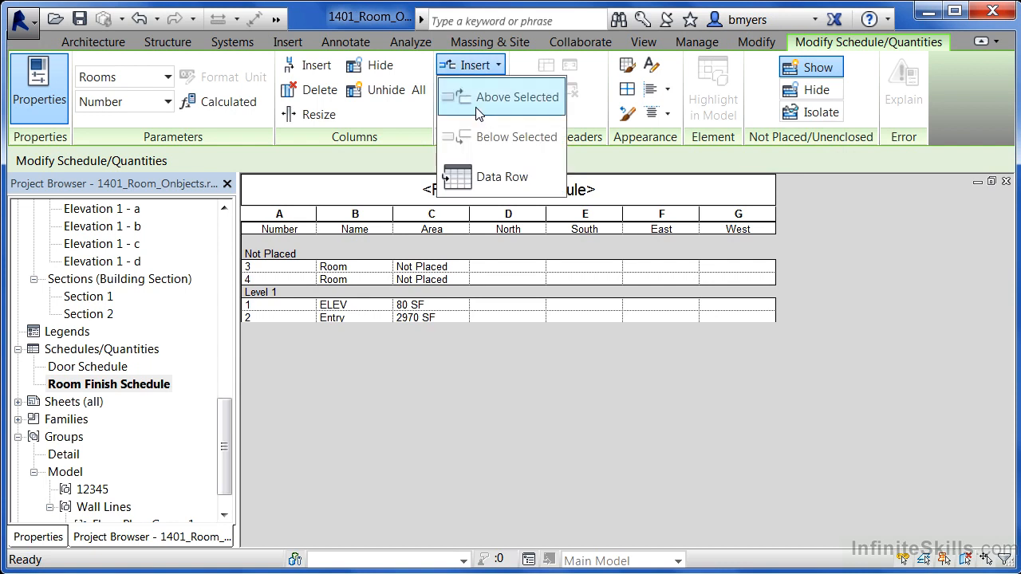
left_click(477, 178)
left_click(472, 67)
left_click(483, 175)
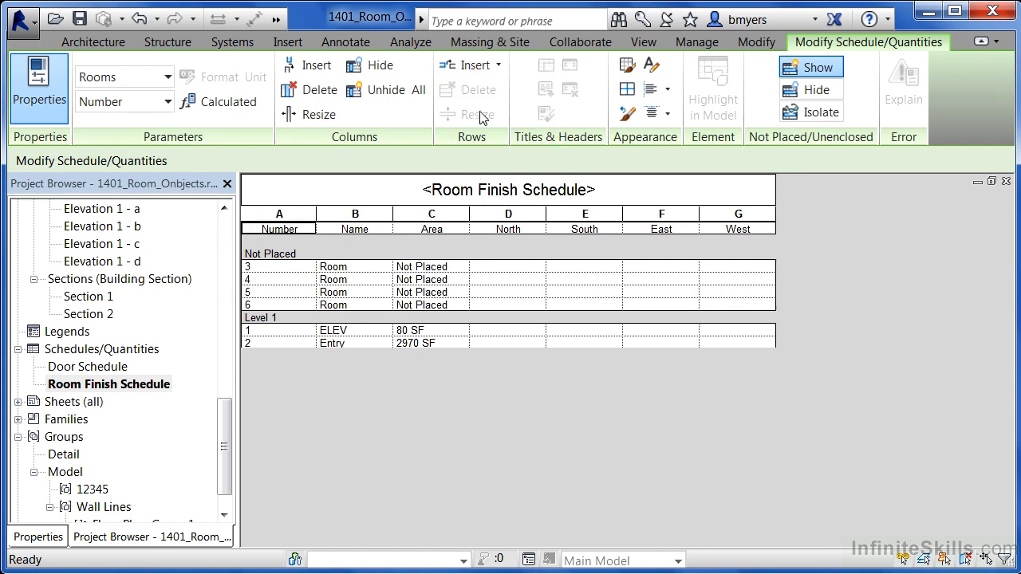
left_click(478, 67)
left_click(483, 176)
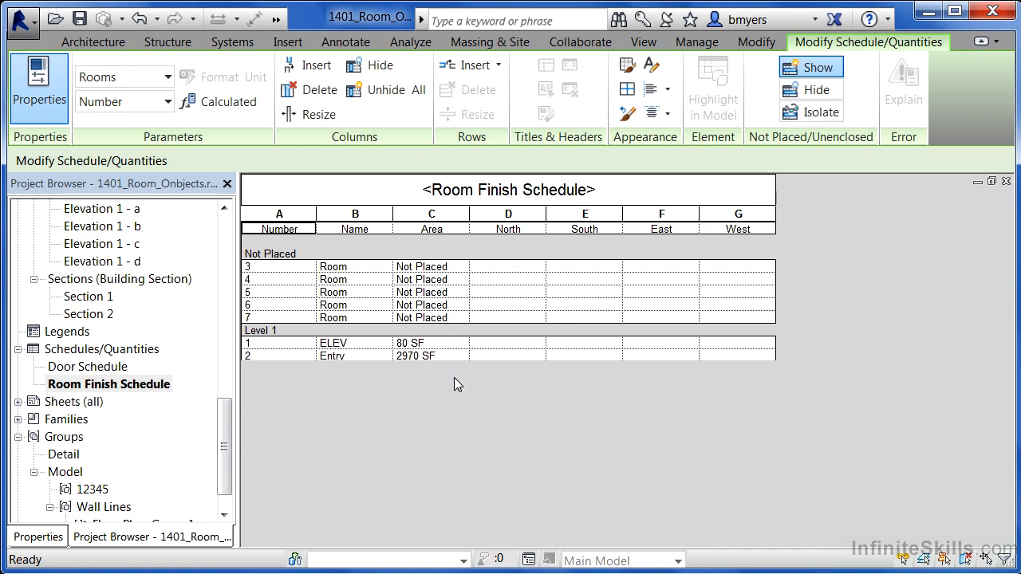
Name unplaced rooms 3 to 7 in the schedule Office, Break, Mens, Womens and Stair
left_click(360, 267)
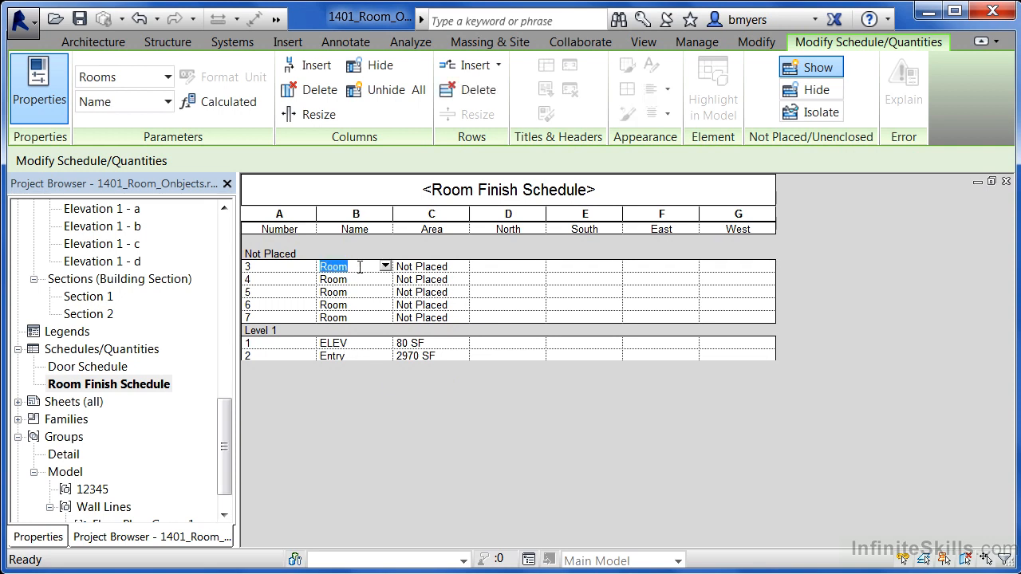
type("Office")
left_click(363, 279)
type("Break")
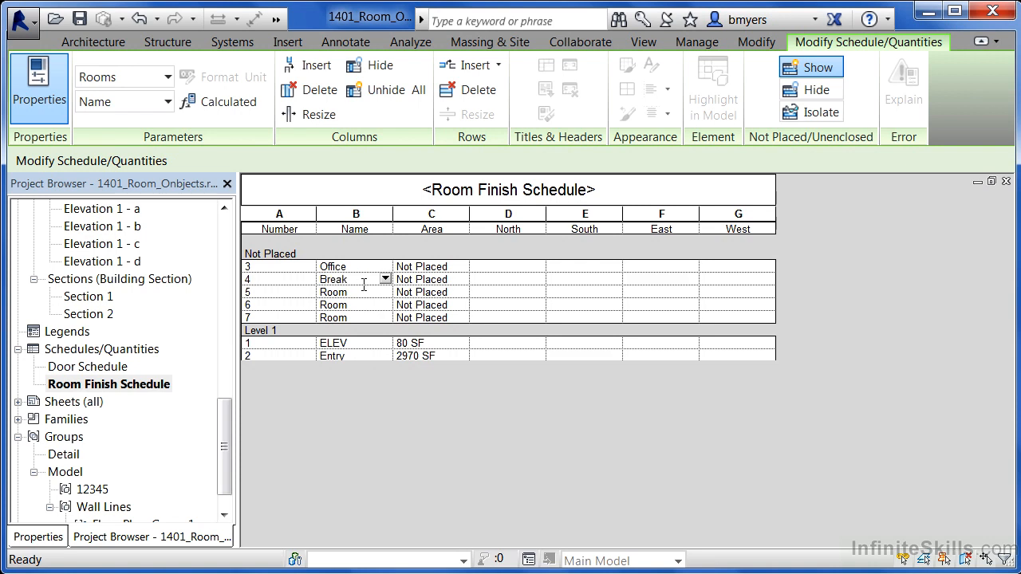
left_click(365, 294)
type("Men")
left_click(366, 305)
type("W")
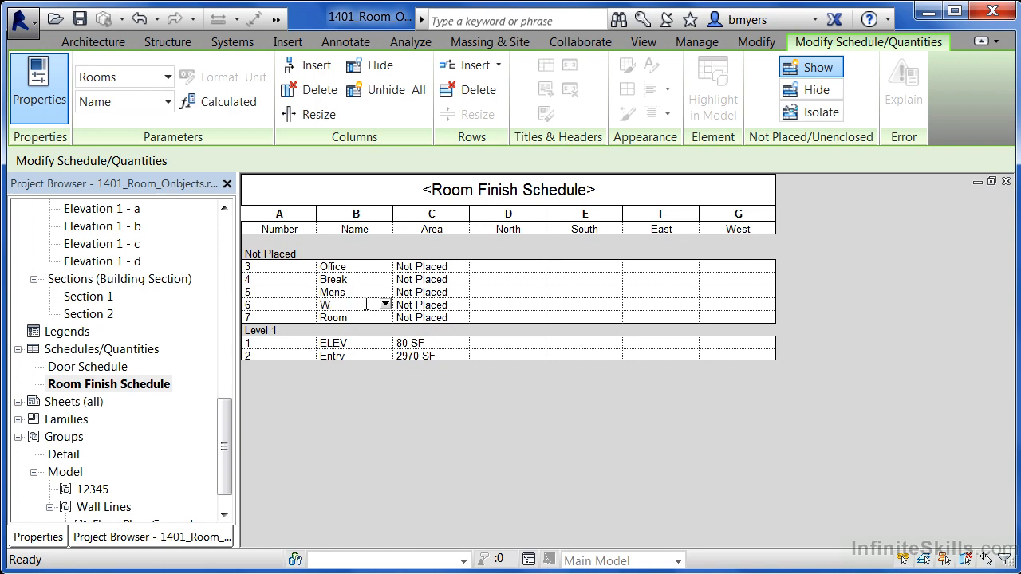
type("omens")
left_click(364, 318)
type("Stair")
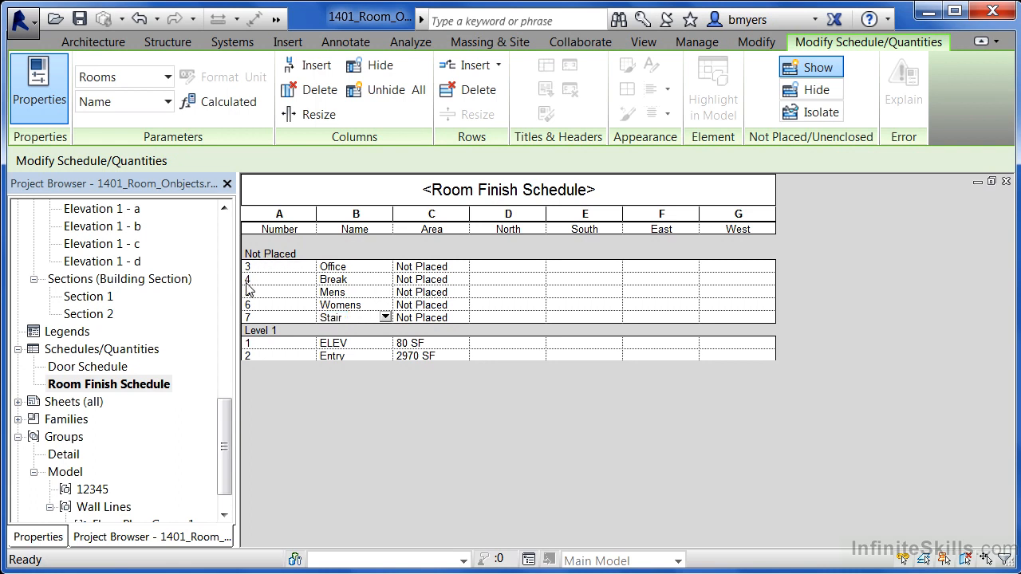
left_click(523, 349)
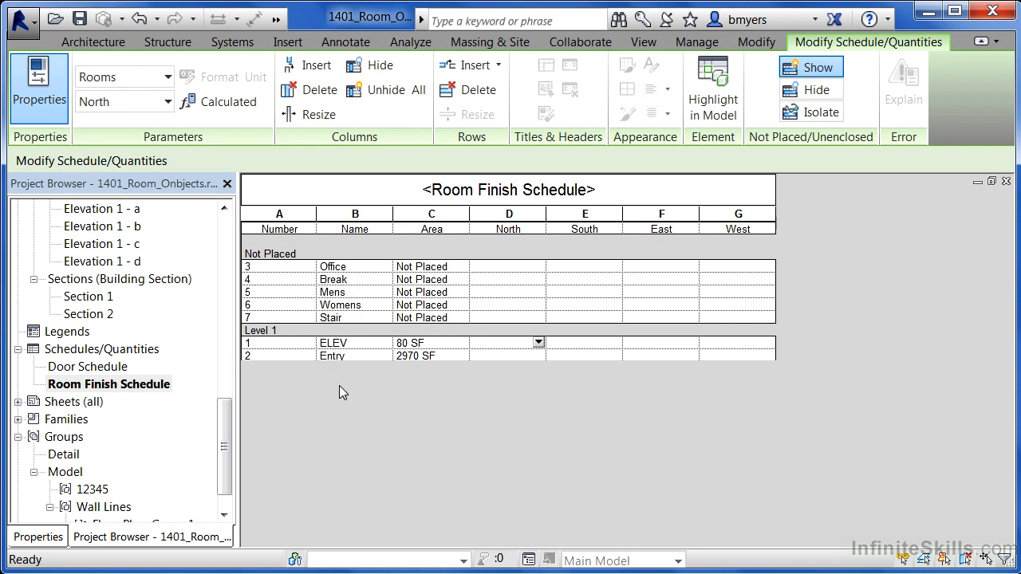
Open the Level 1 floor plan and clear the room selection
left_click(104, 46)
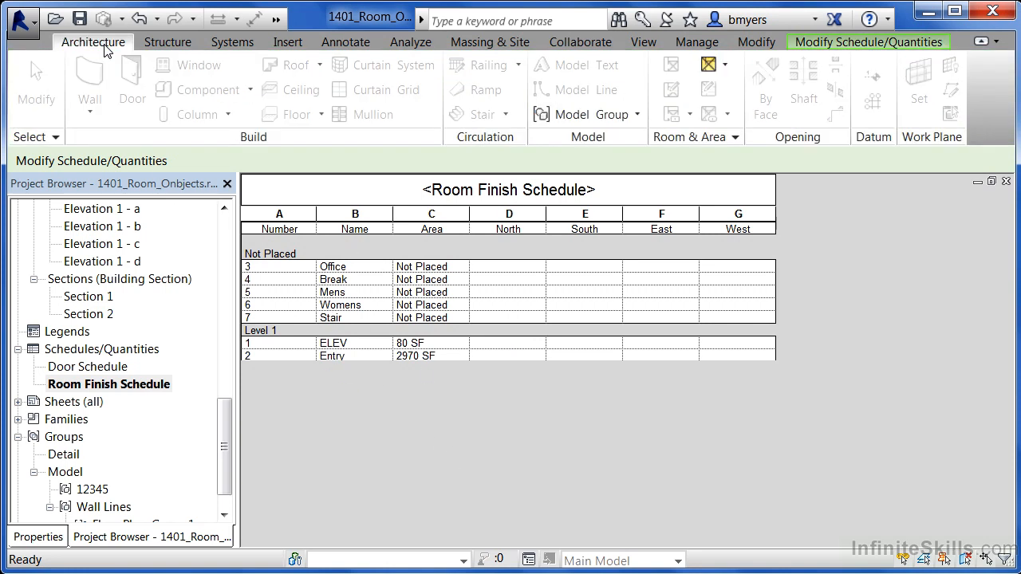
left_click_drag(212, 415, 215, 236)
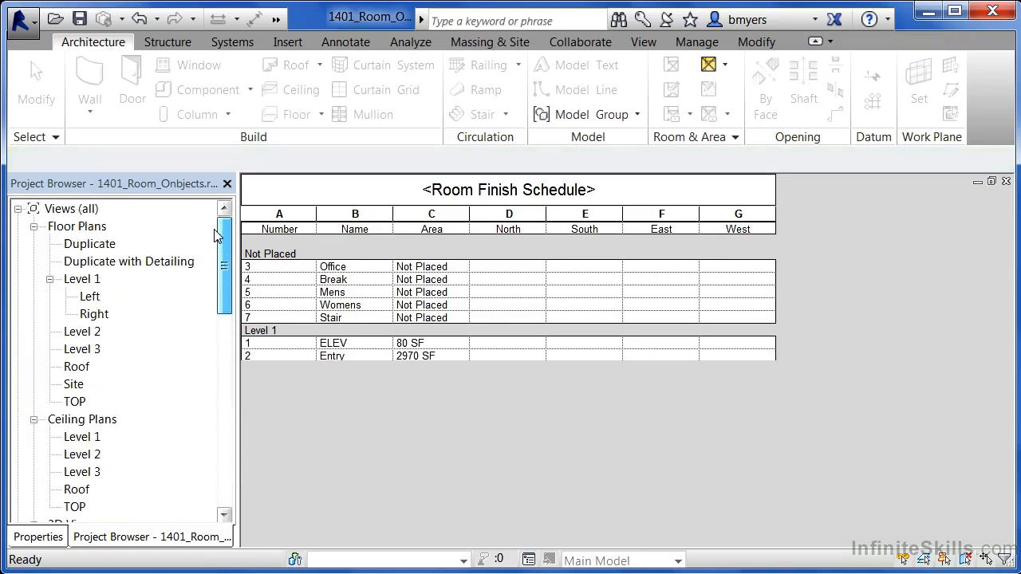
double_click(88, 281)
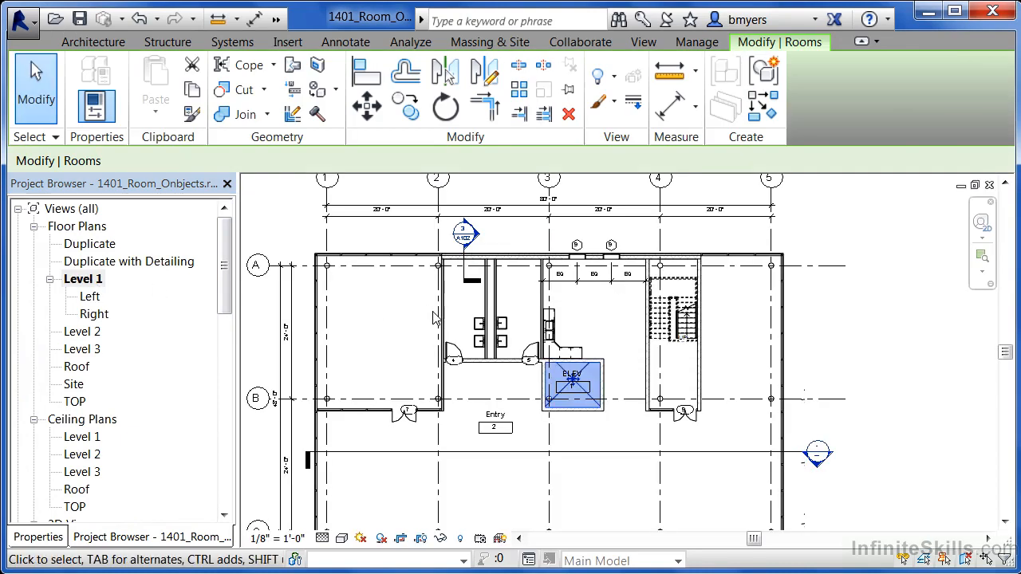
key("Escape")
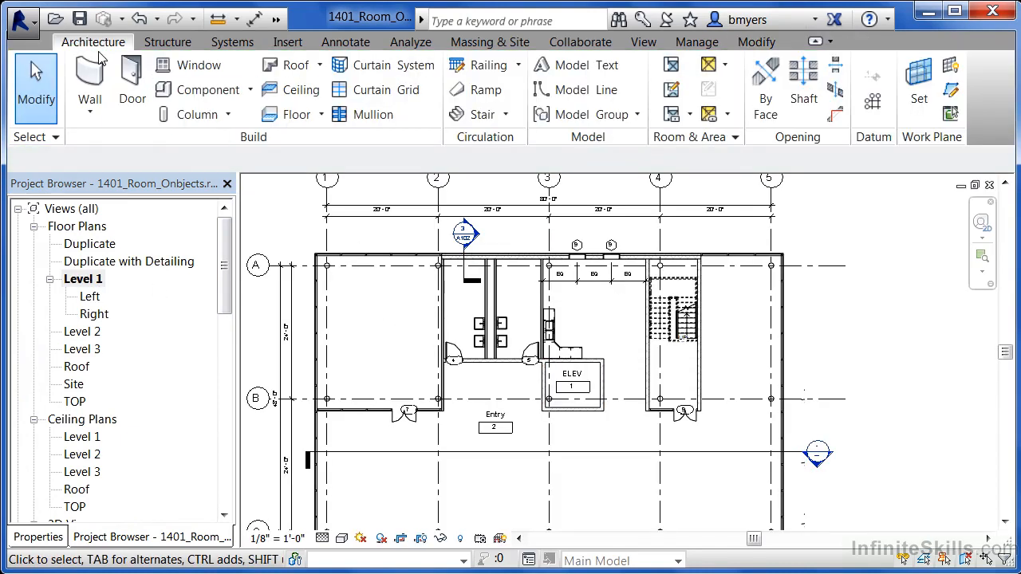
Place the scheduled room 3 Office, with its tag, in the enclosed space between grids 1 and 2
left_click(673, 69)
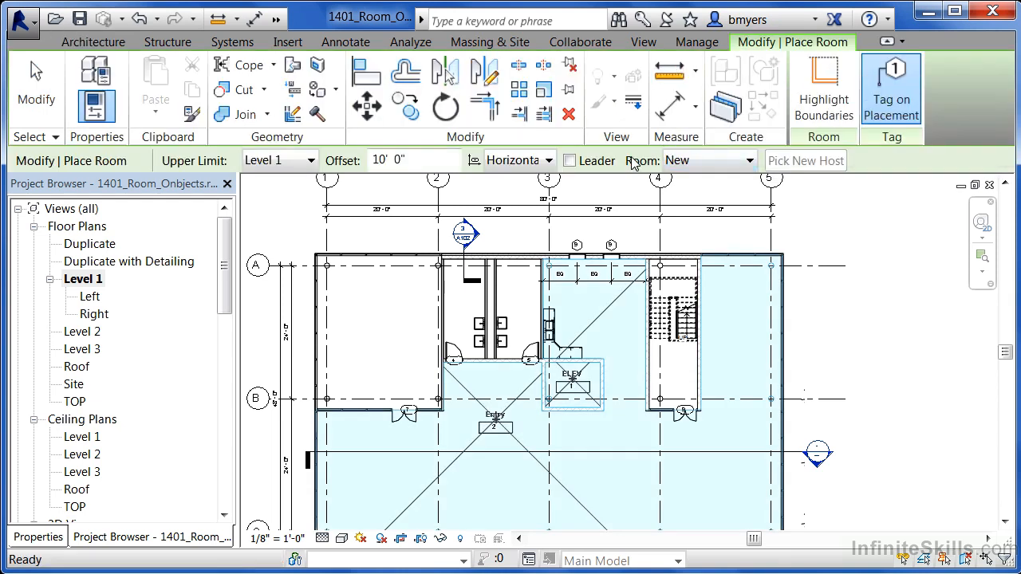
left_click(701, 161)
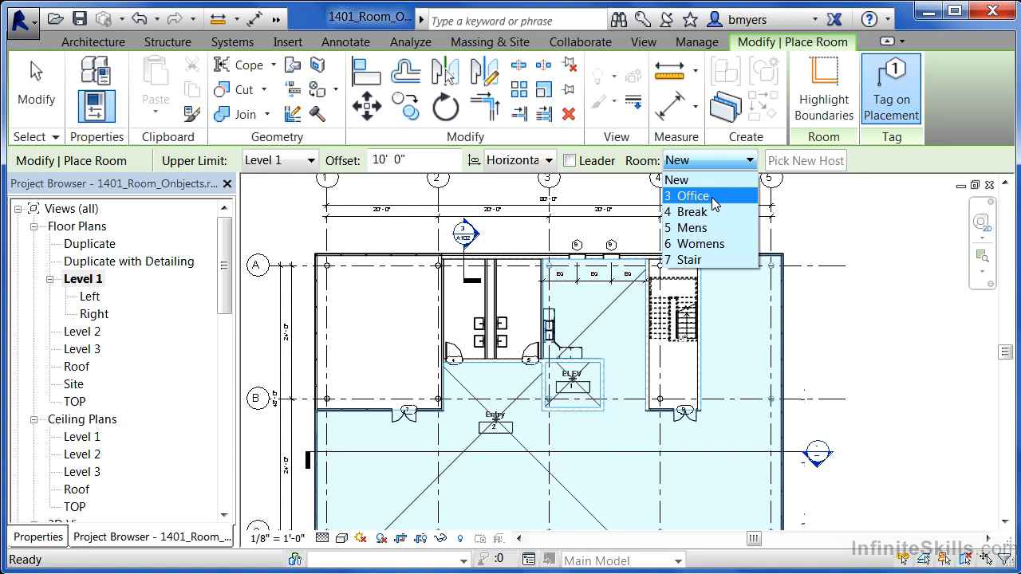
left_click(699, 199)
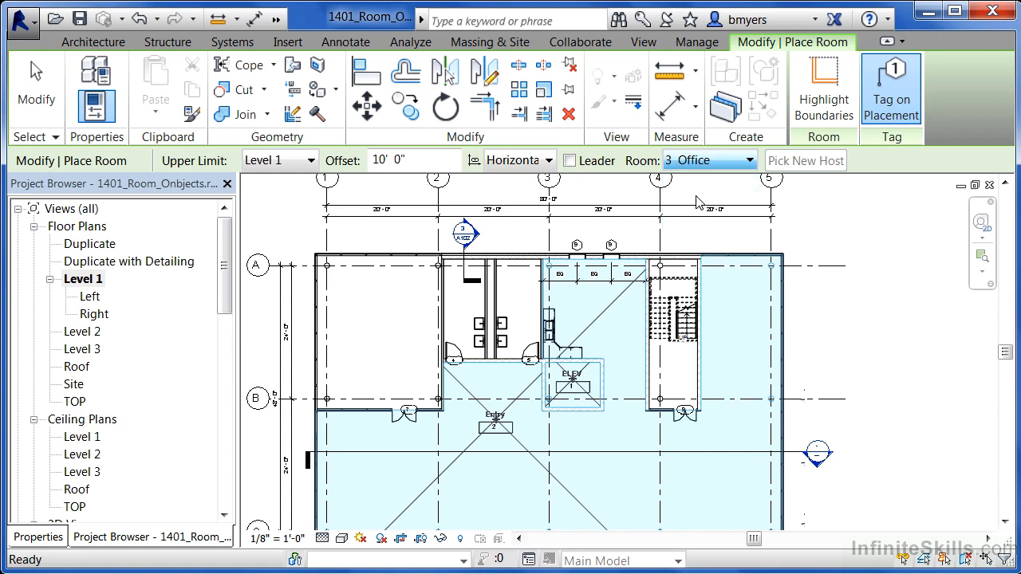
left_click(382, 333)
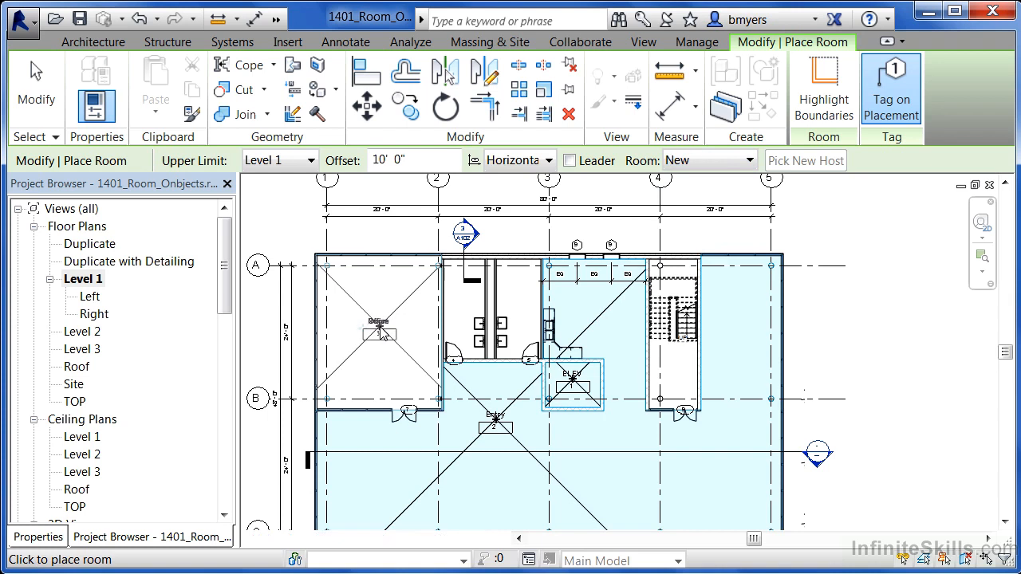
Place the scheduled room 5 Mens, with its tag, in the restroom beside the office and dismiss the warning
left_click(728, 161)
left_click(693, 197)
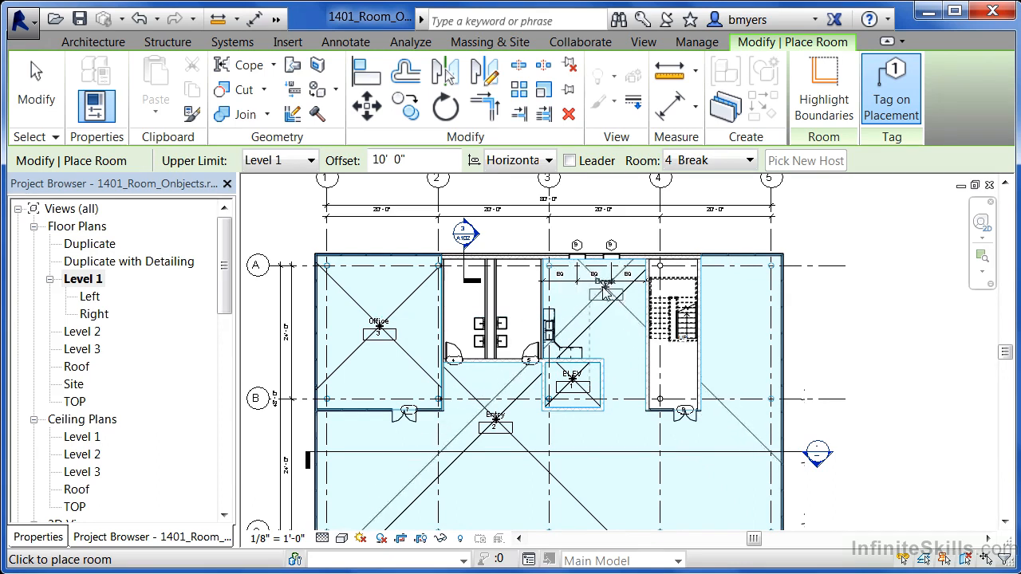
left_click(718, 160)
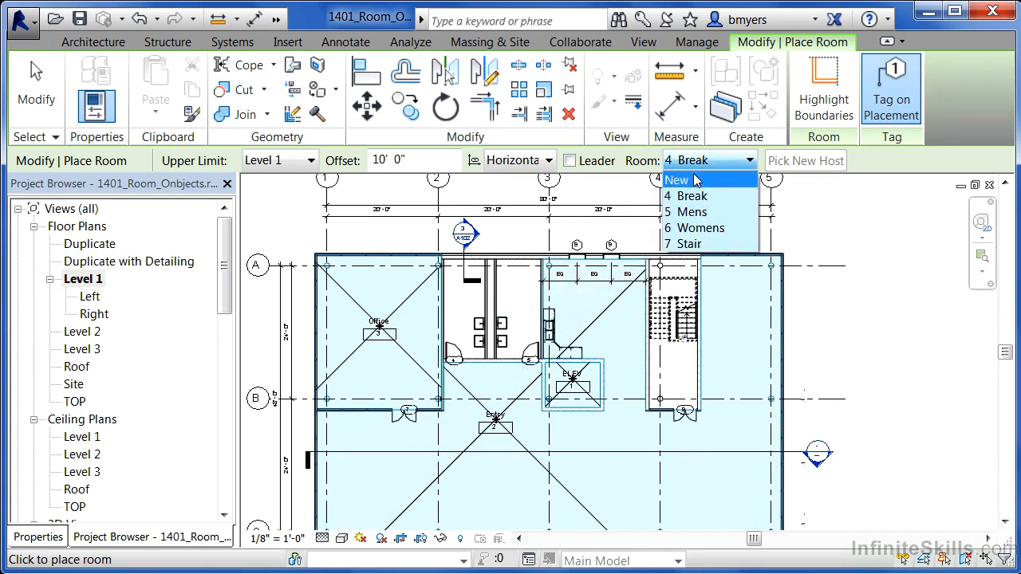
left_click(692, 214)
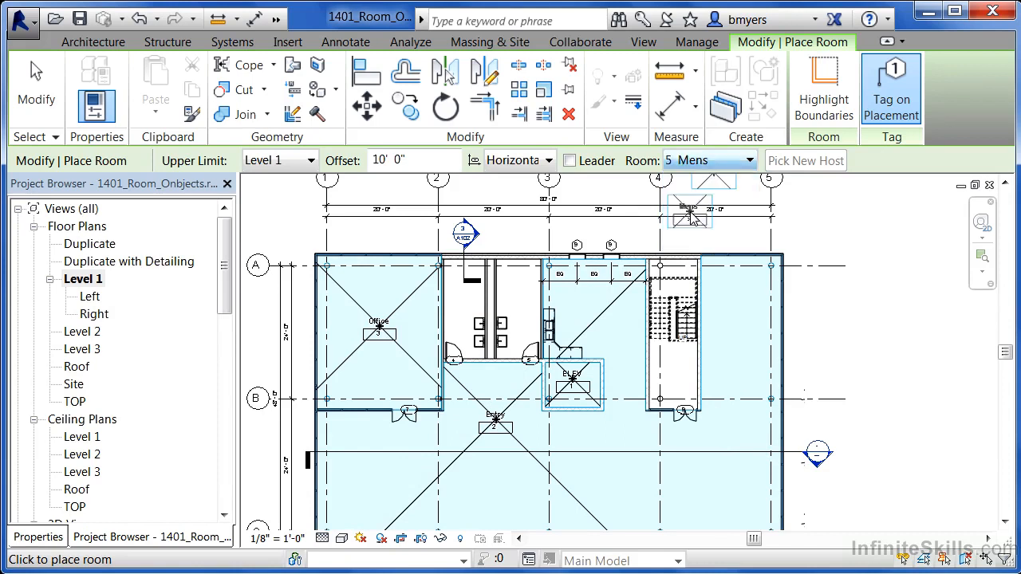
left_click(462, 300)
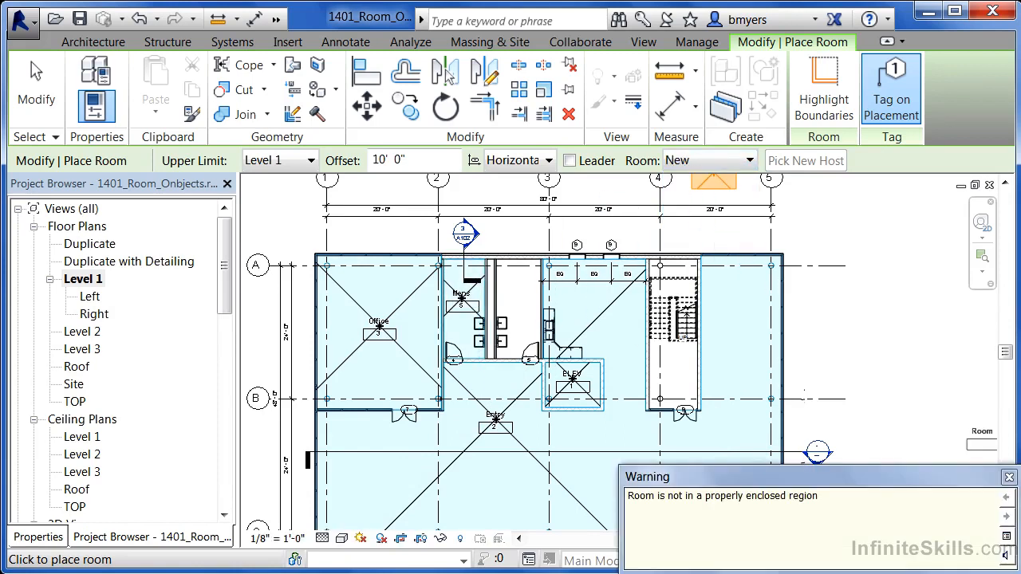
left_click(1009, 477)
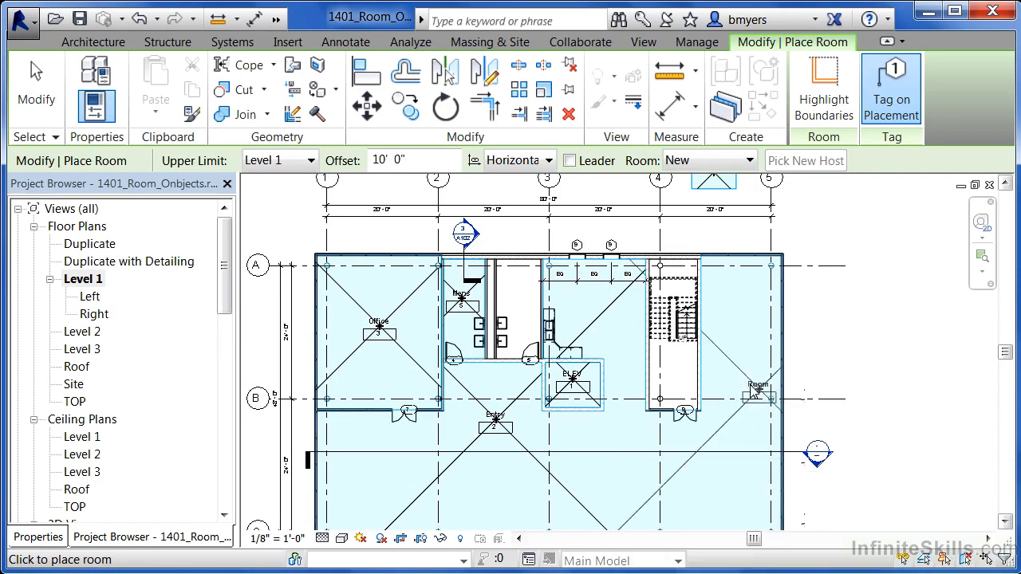
Place the scheduled room 6 Womens, with its tag, in the restroom next to Mens and end room placement
left_click(742, 160)
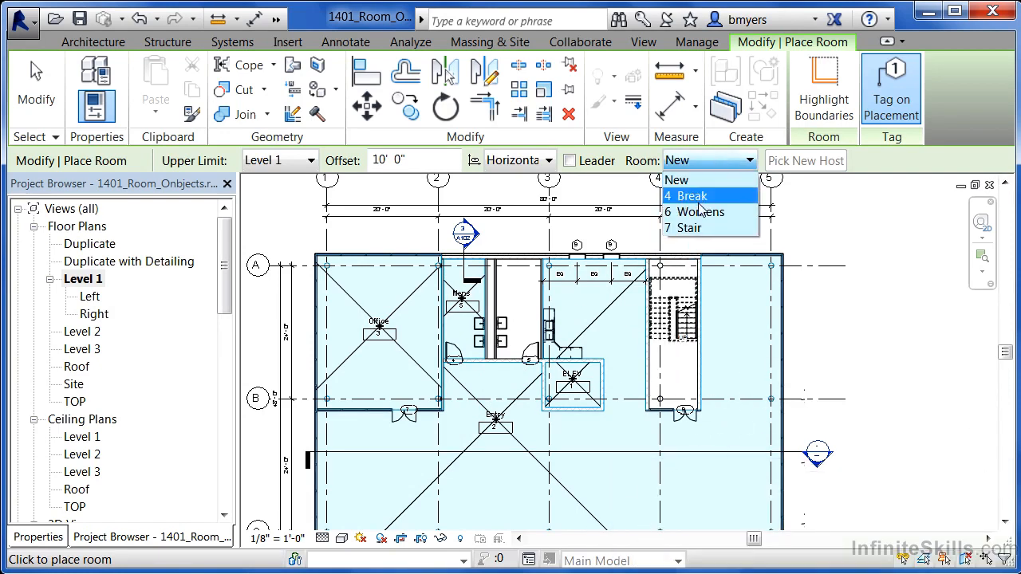
left_click(691, 194)
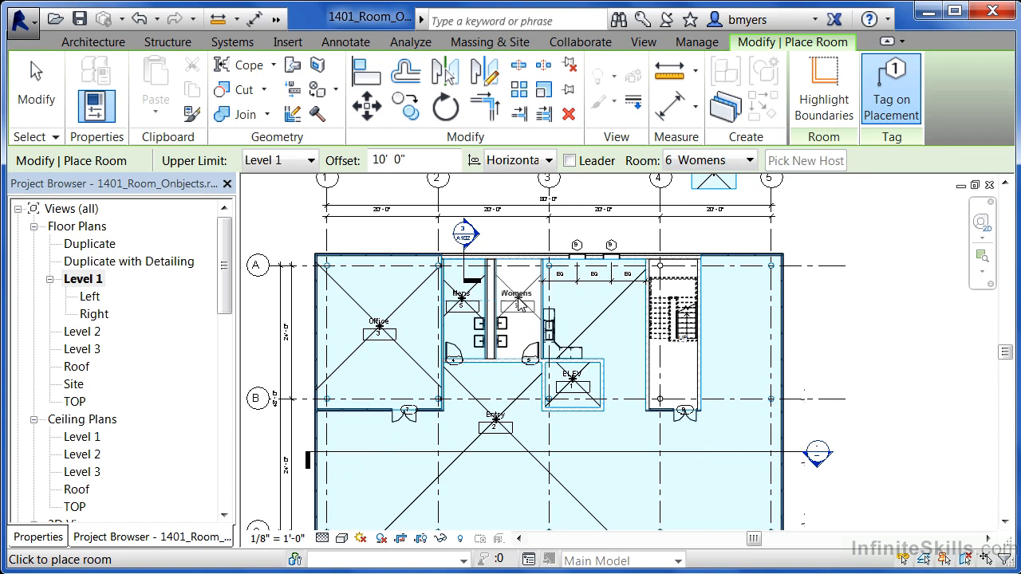
left_click(515, 300)
key("Escape")
key("Escape")
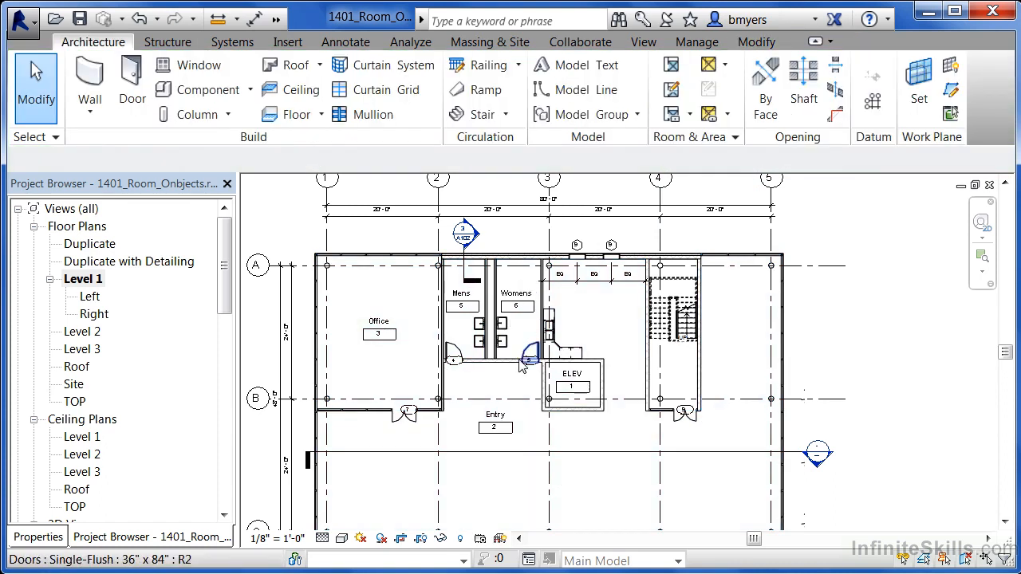
Draw a horizontal room separation line from the elevator shaft's upper corner to the stair wall, closing off the kitchen area
scroll(550, 319, "down", 2)
scroll(547, 323, "up", 1)
scroll(547, 323, "up", 1)
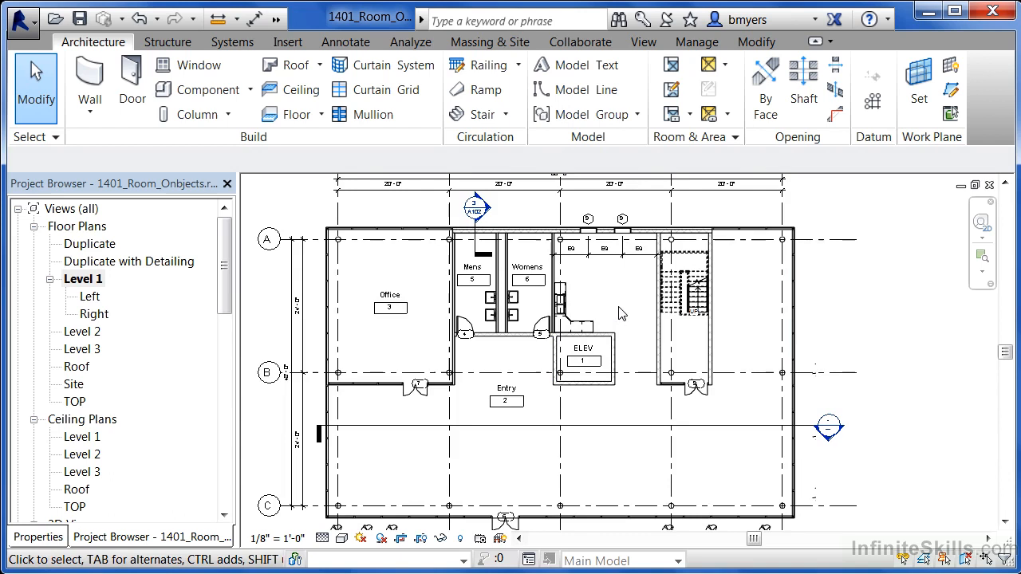
left_click(672, 91)
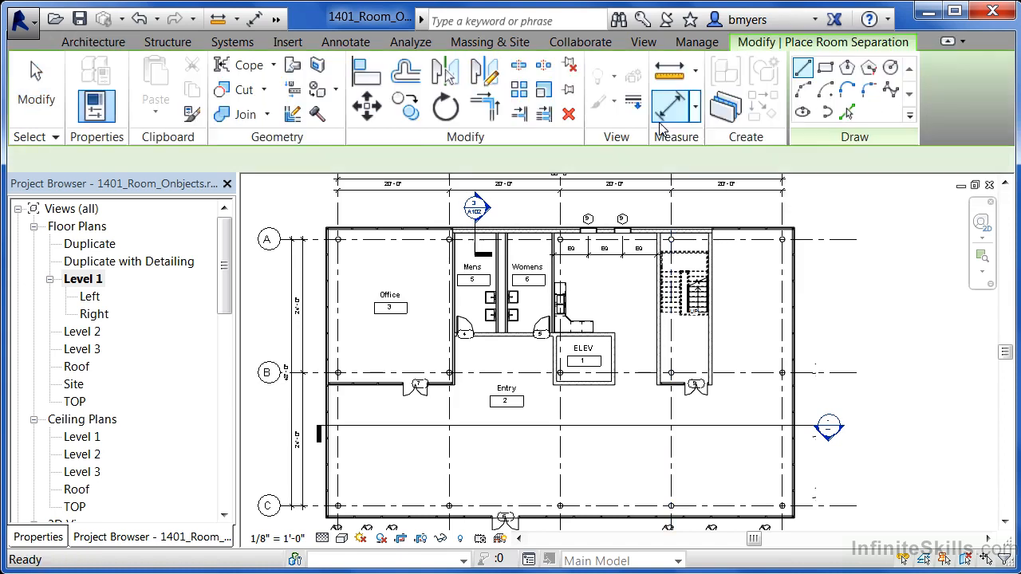
scroll(590, 319, "up", 5)
left_click(589, 319)
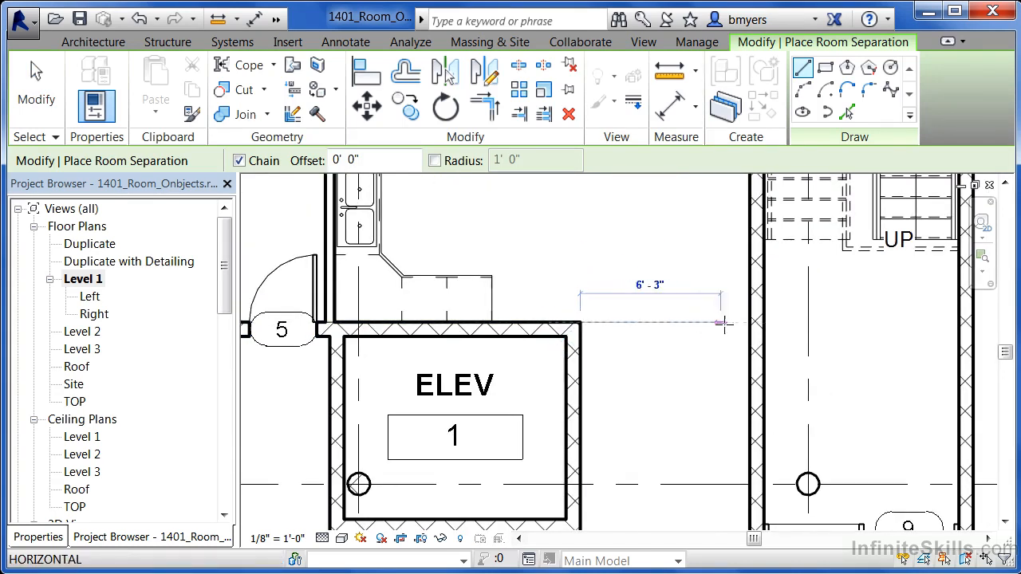
left_click(749, 322)
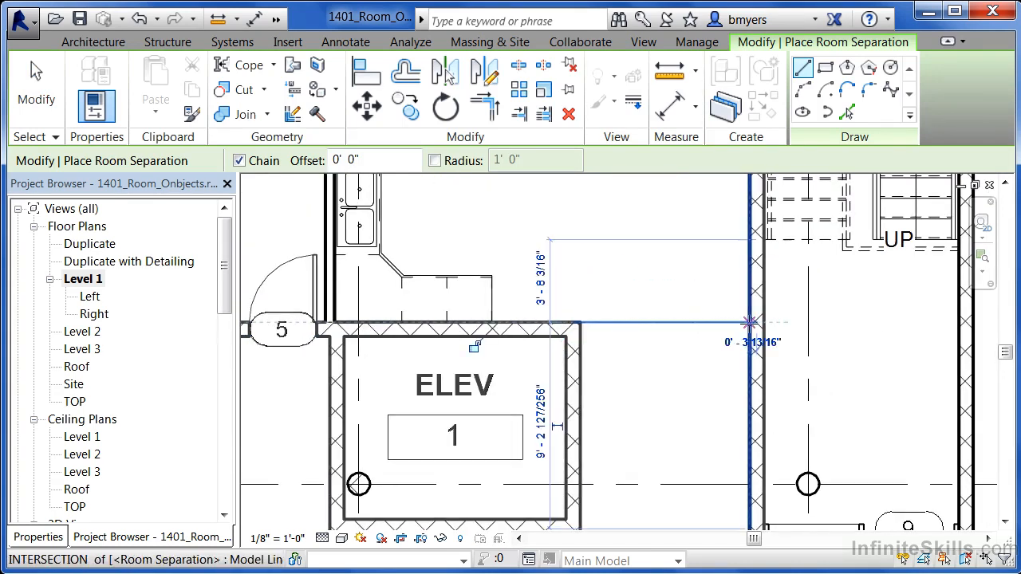
key("Escape")
key("Escape")
scroll(698, 379, "down", 6)
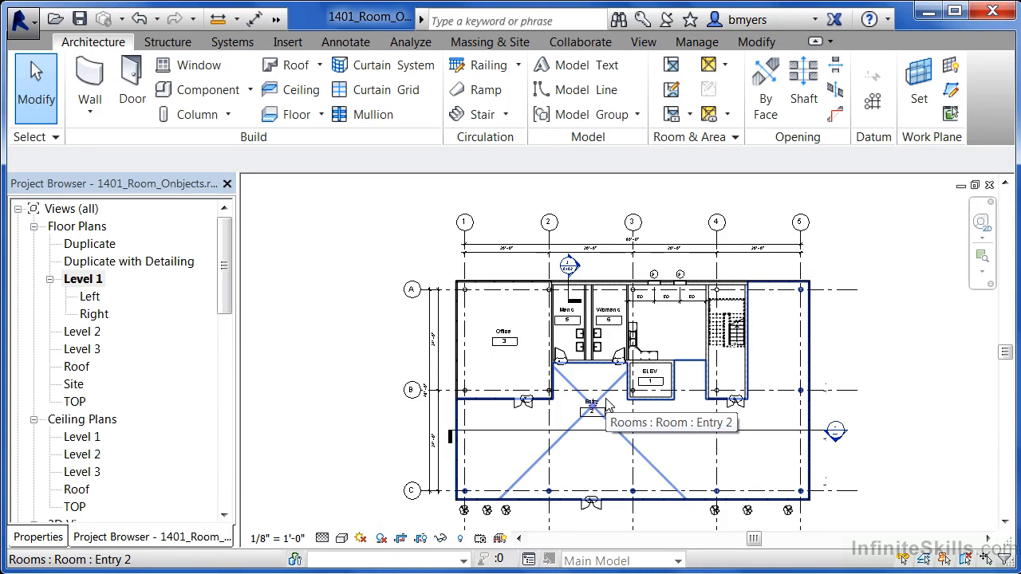
Select the Entry room to examine its extent along the new separation line, and clear the selection
key("Tab")
key("Tab")
key("Tab")
key("Tab")
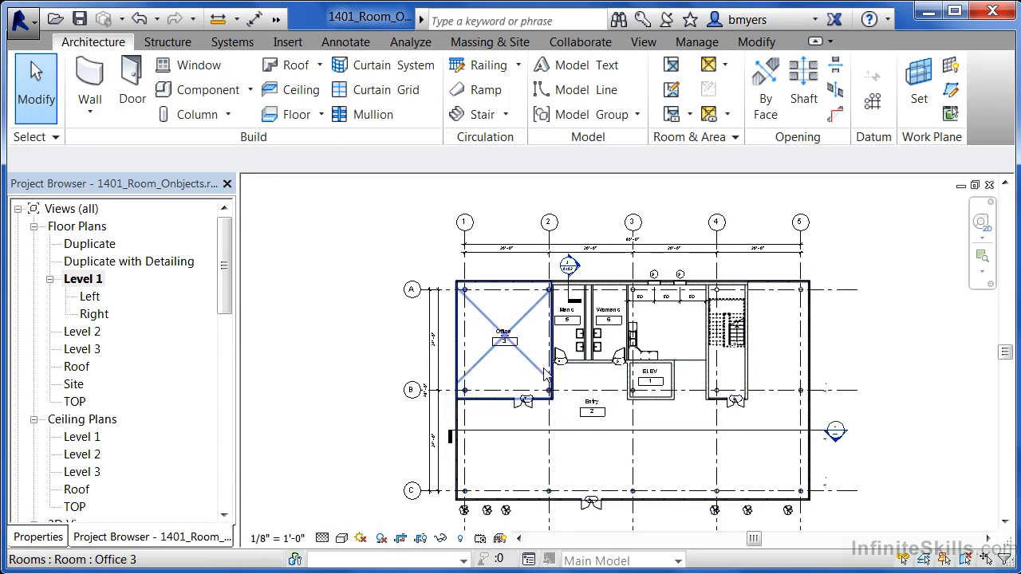
left_click(606, 403)
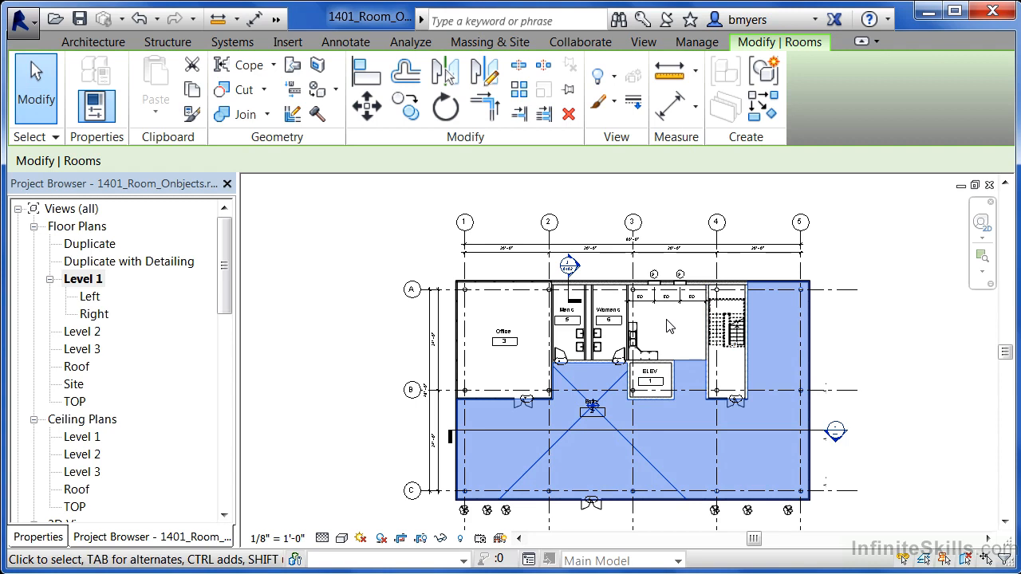
key("Escape")
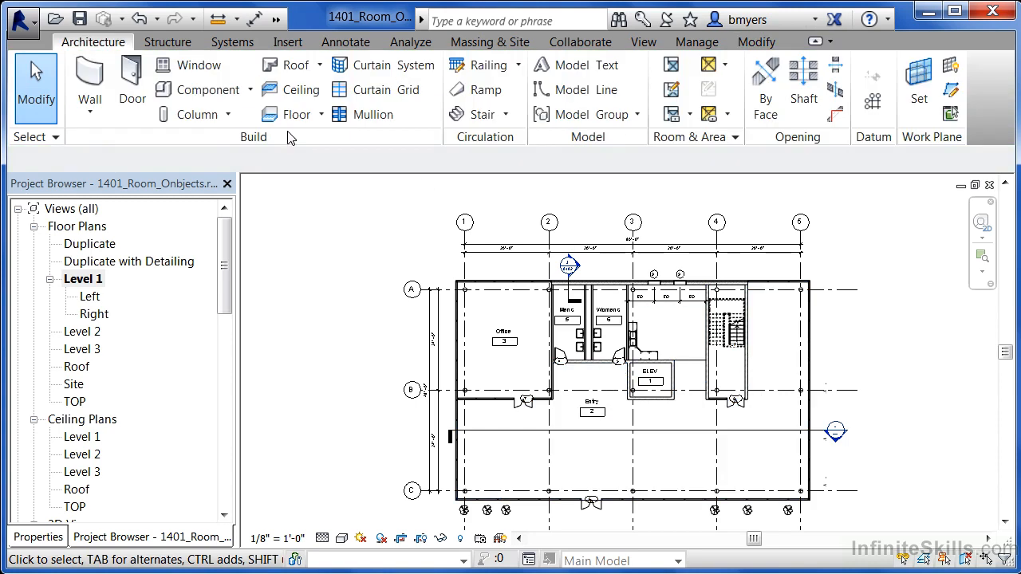
Place the scheduled room 4 Break, with its tag, in the kitchen area between grids 3 and 4
left_click(671, 64)
left_click(685, 161)
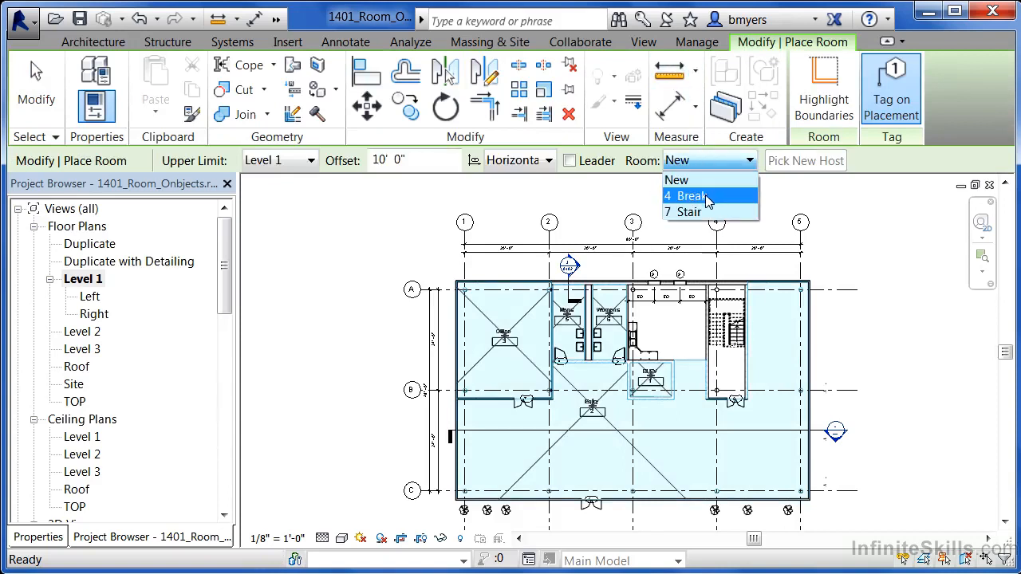
left_click(710, 199)
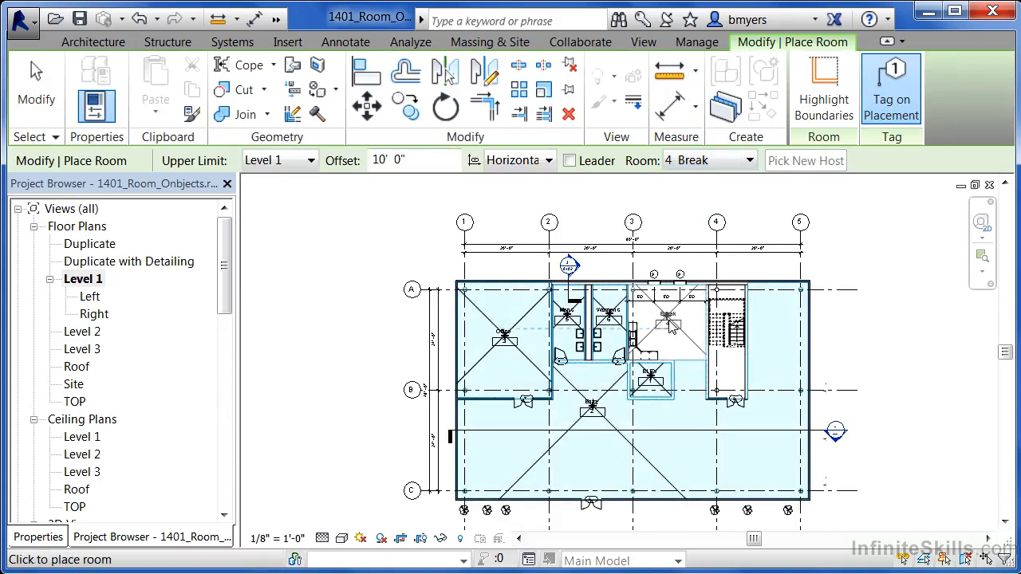
left_click(673, 326)
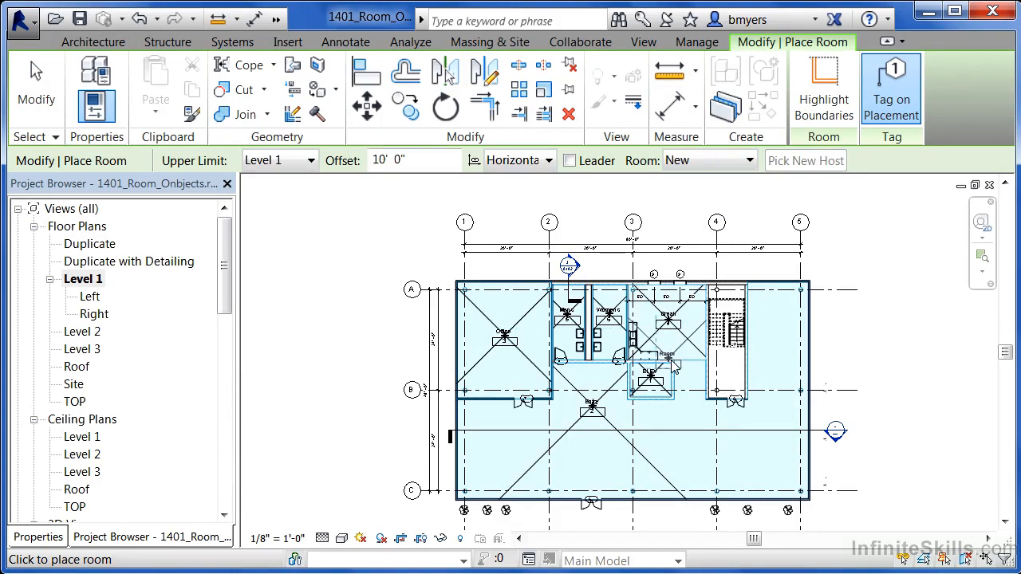
Place the scheduled room 7 Stair, with its tag, in the stairwell below the stairs and end room placement
left_click(724, 161)
left_click(684, 197)
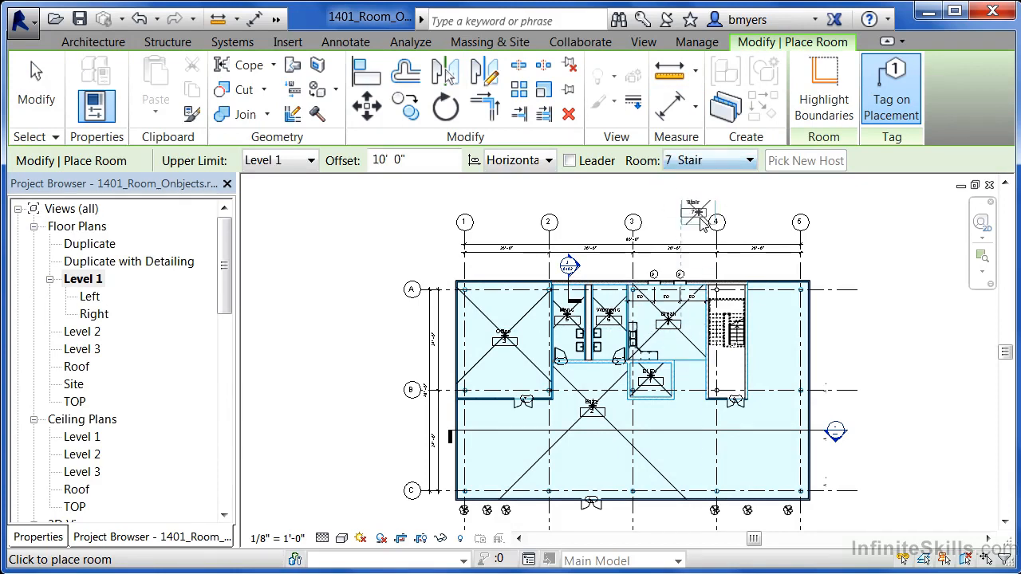
left_click(727, 369)
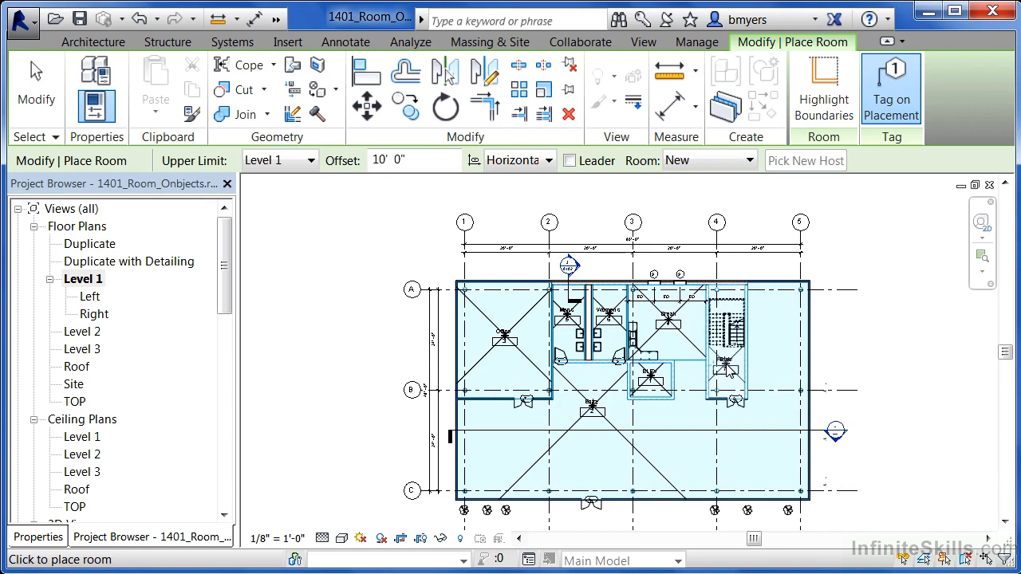
key("Escape")
key("Escape")
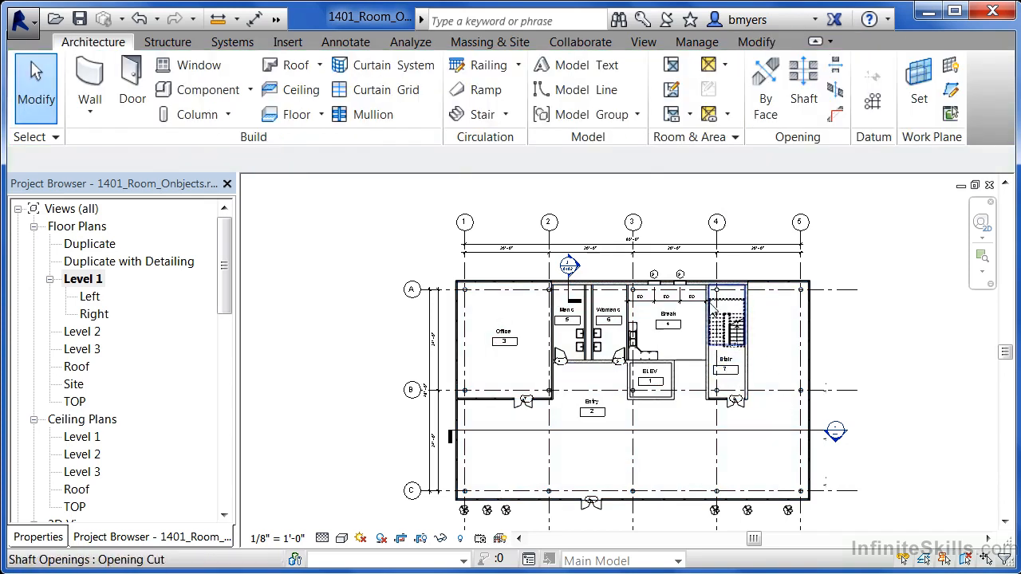
Restart room placement and check which scheduled rooms are still available to place
scroll(887, 452, "up", 1)
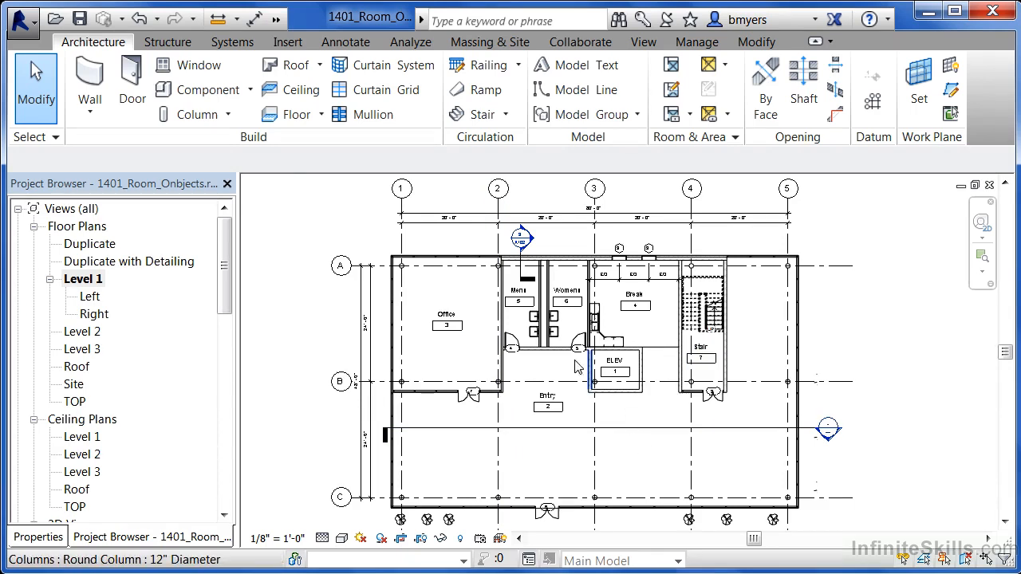
left_click(672, 66)
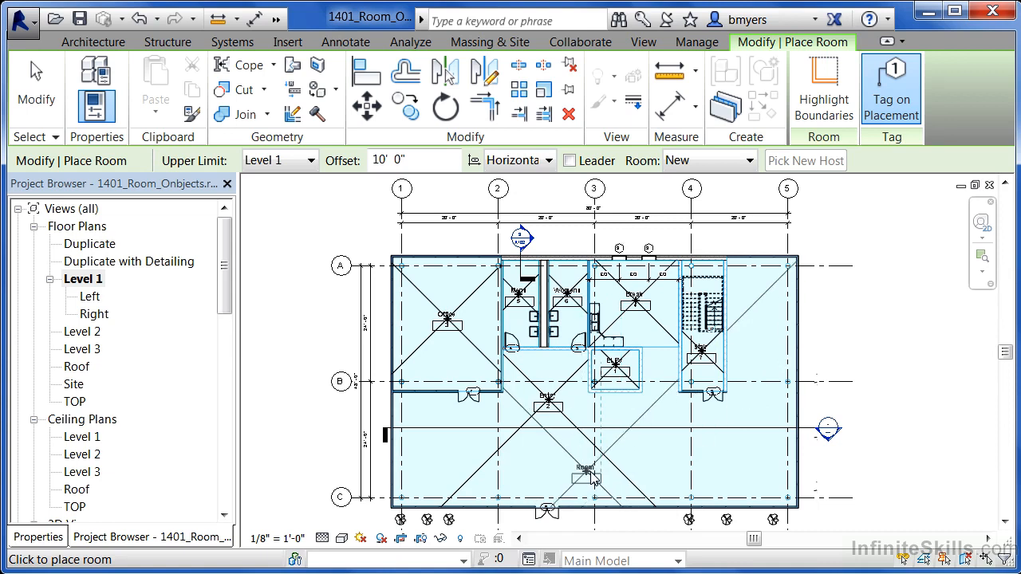
left_click(717, 166)
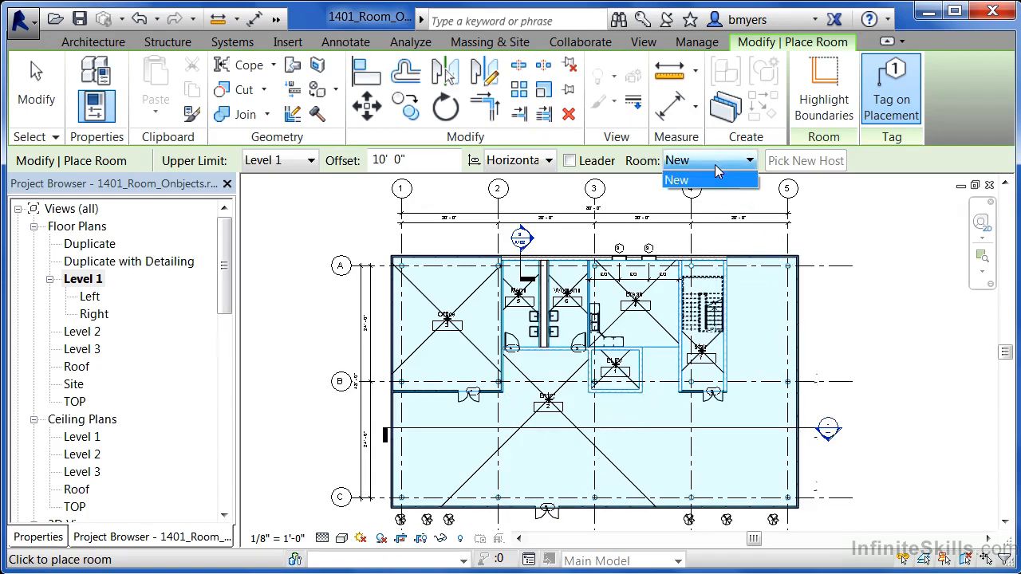